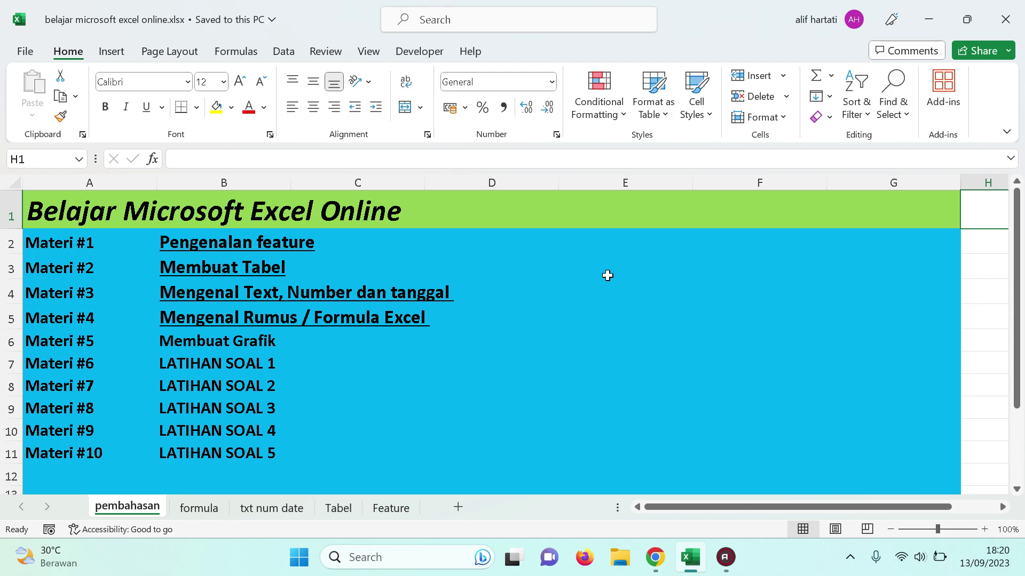
Follow the Membuat Tabel link in the materials list to the Tabel sheet and select cell A1
click(201, 274)
click(157, 297)
click(69, 202)
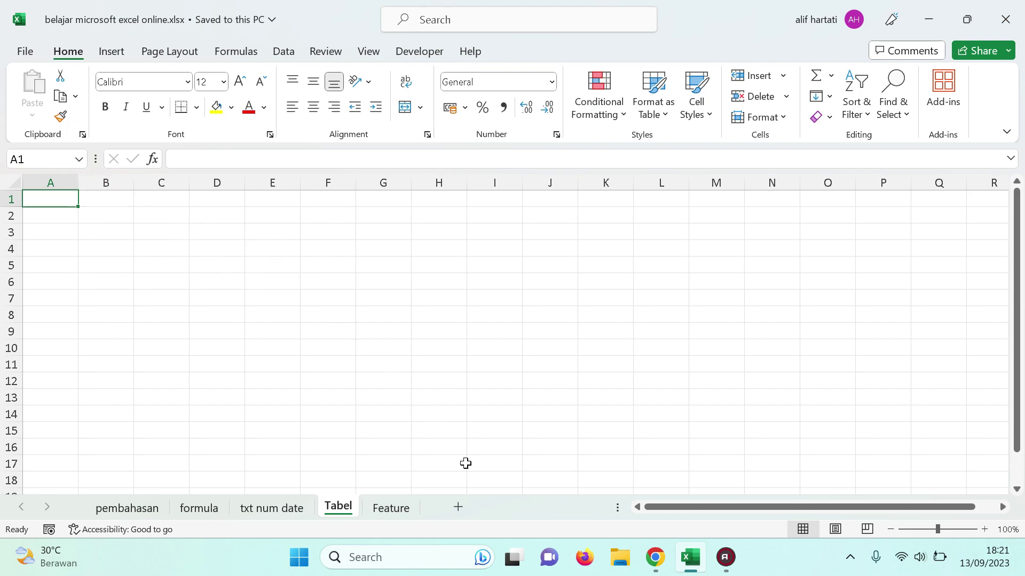
Add a new worksheet after the Tabel sheet and rename it table
click(459, 507)
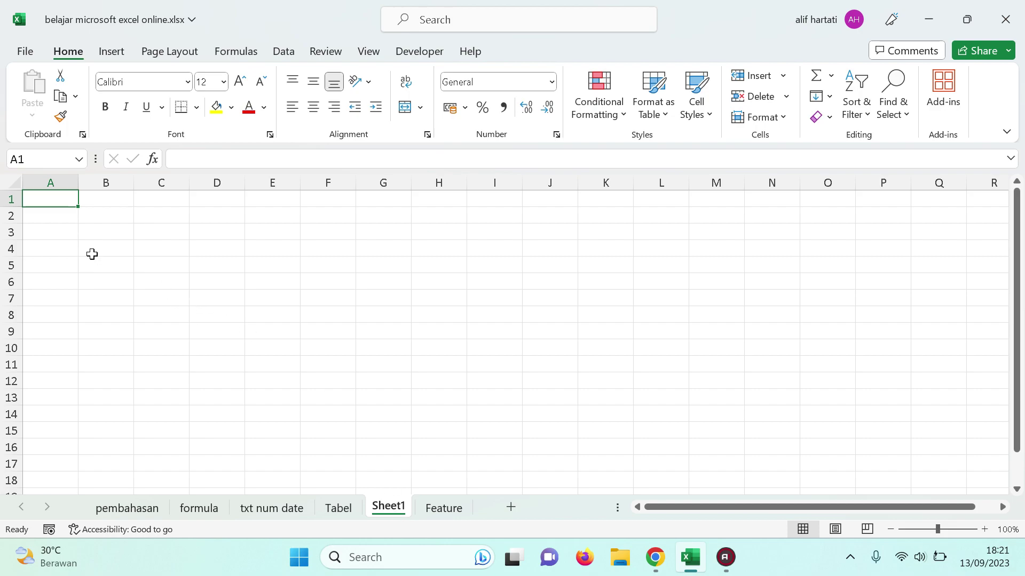
right_click(389, 514)
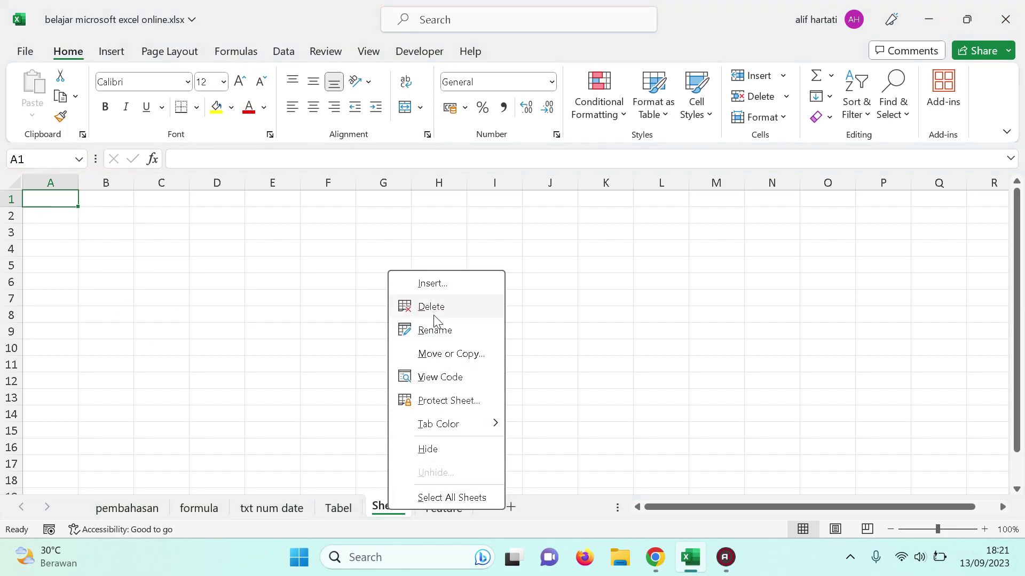
click(434, 330)
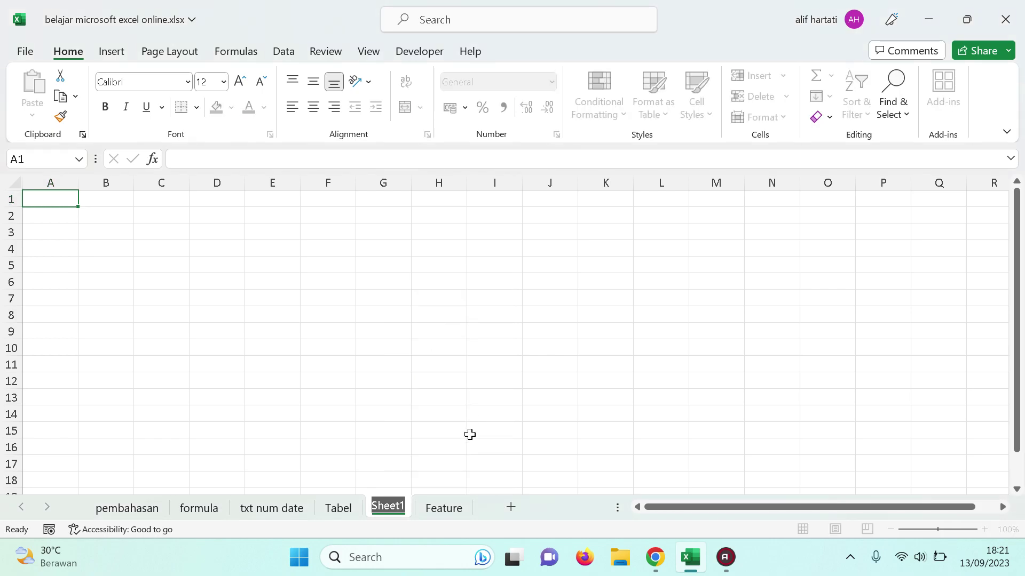
text(table)
key(Return)
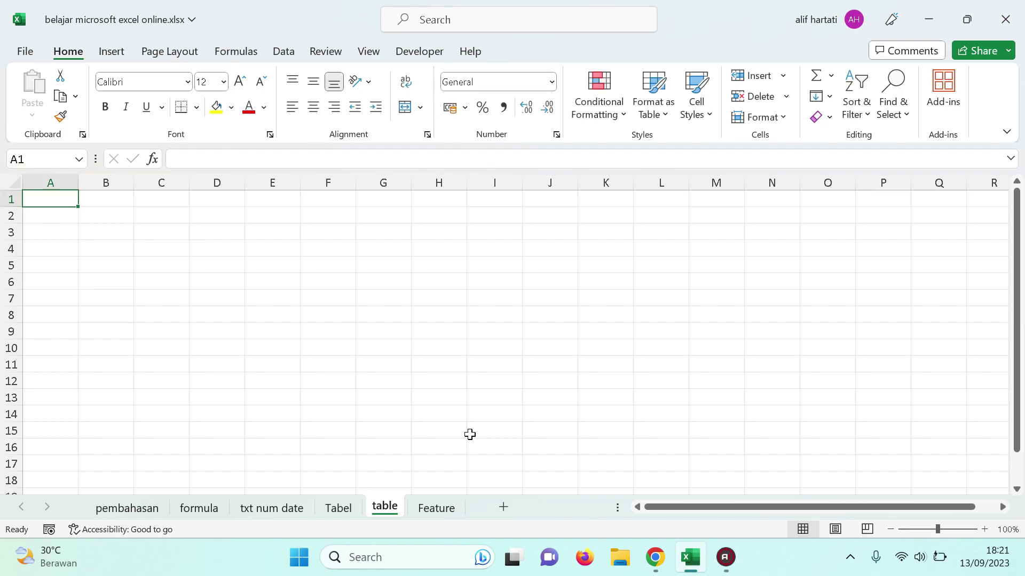
Delete the worksheet named table and return to the Tabel sheet
click(347, 508)
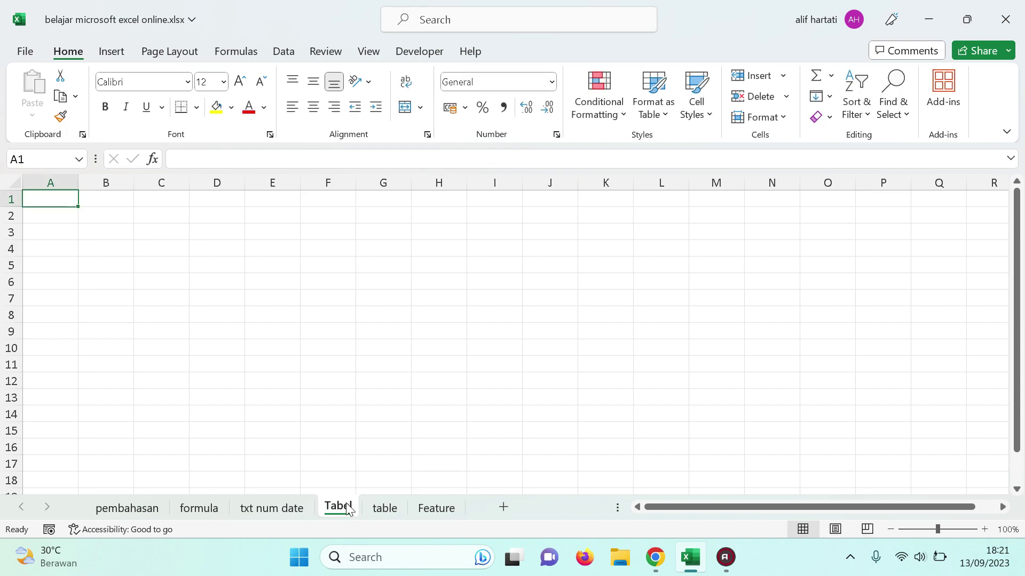
click(382, 509)
right_click(380, 509)
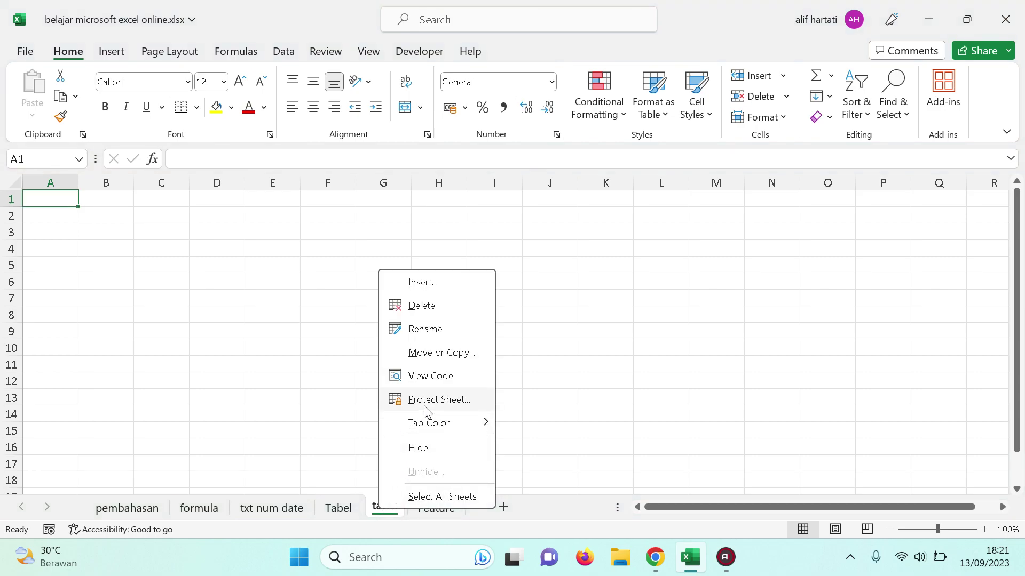
click(419, 305)
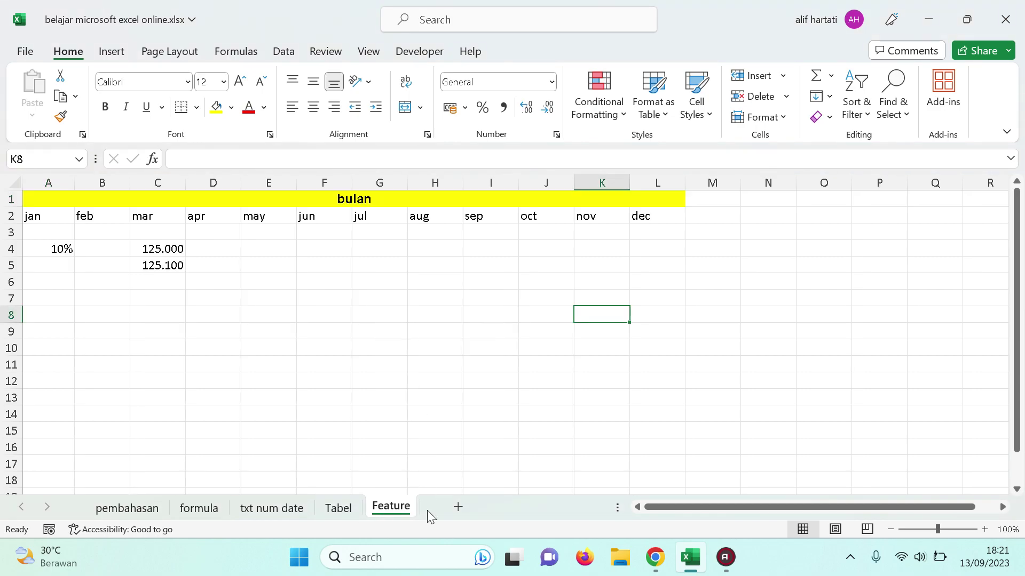
click(339, 508)
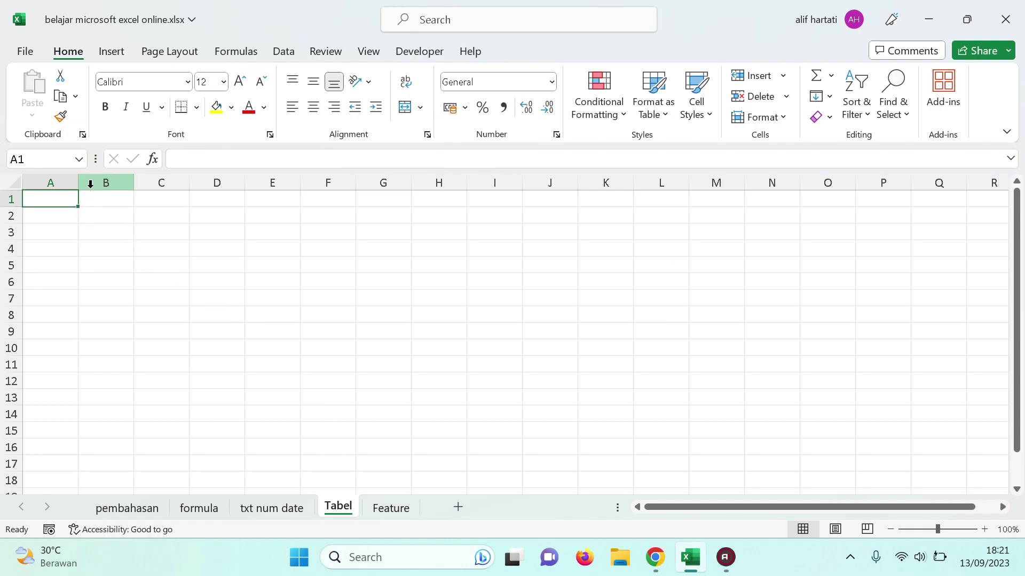
click(198, 109)
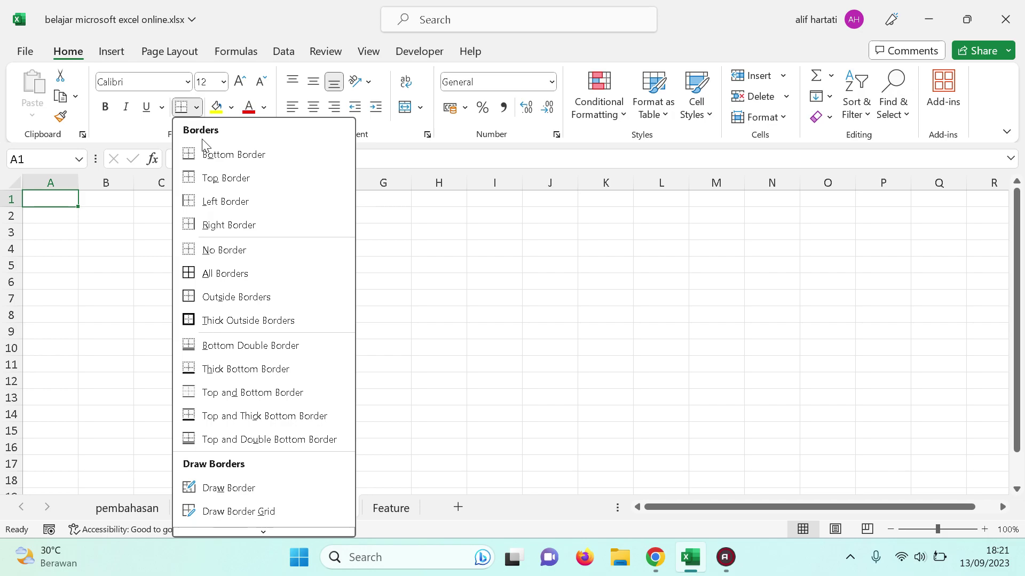
click(134, 212)
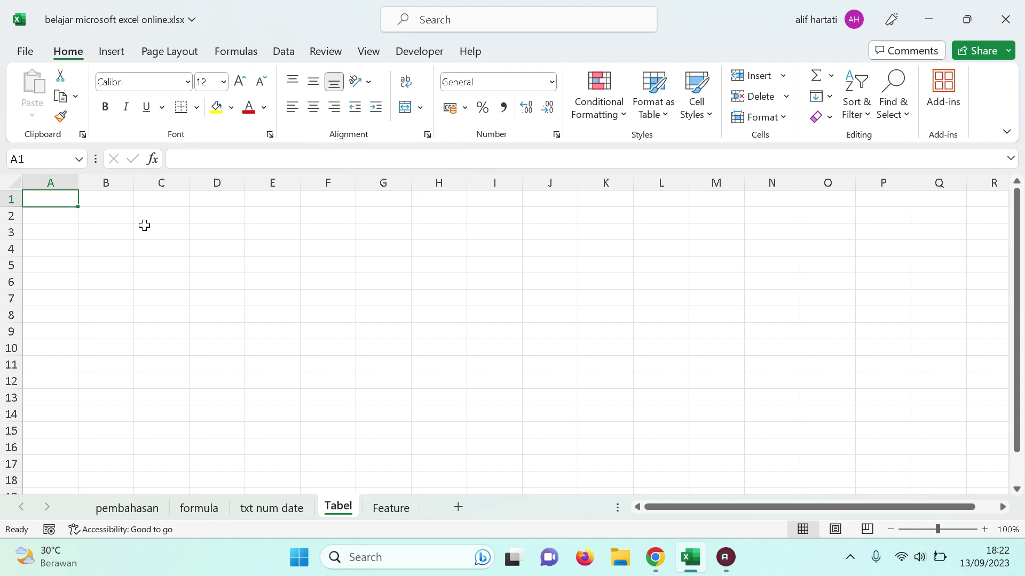
Enter the table title TABEL NILAI SISWA in cell A1
text(TABEL NILAI SISWA)
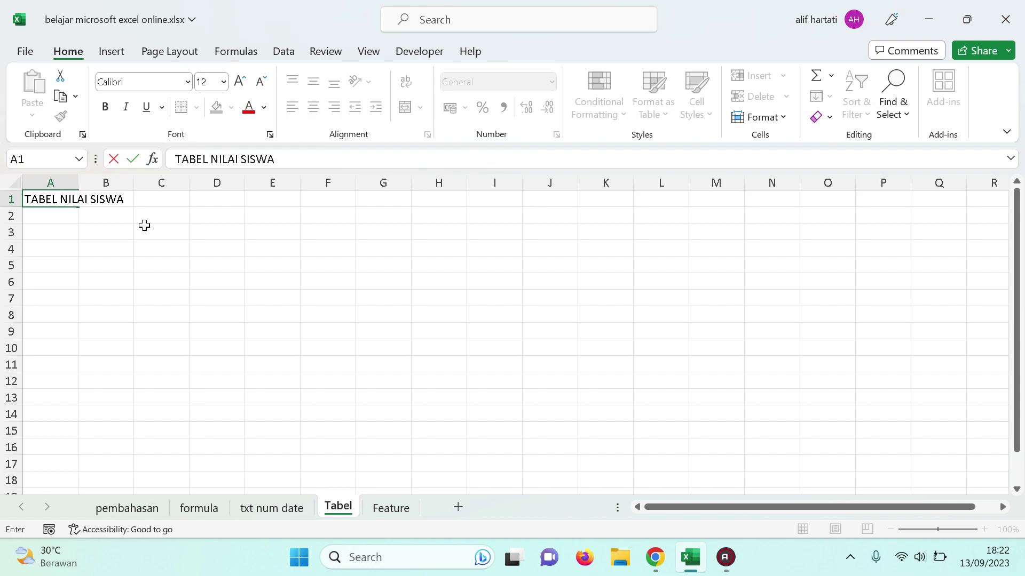
key(Return)
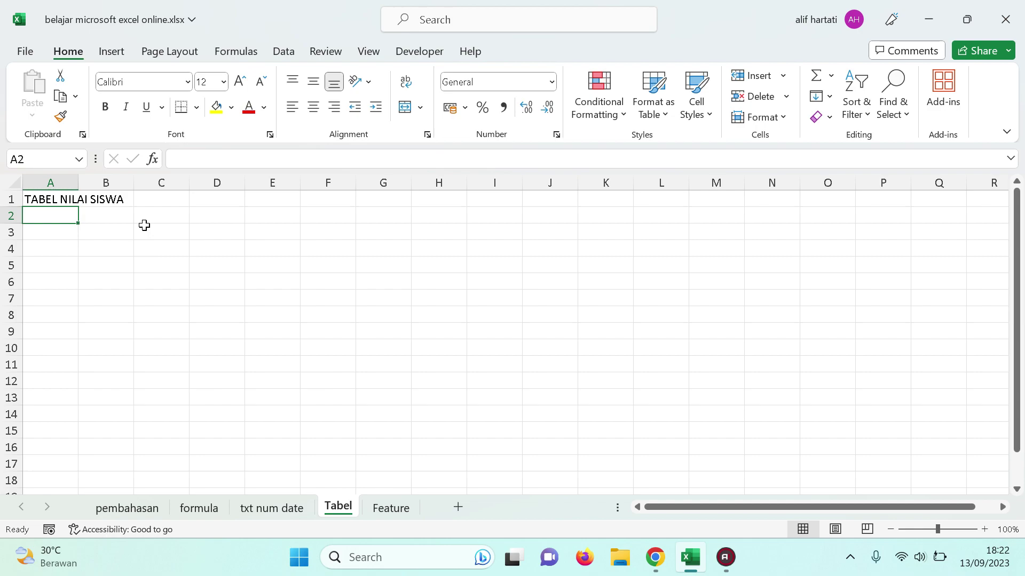
click(59, 201)
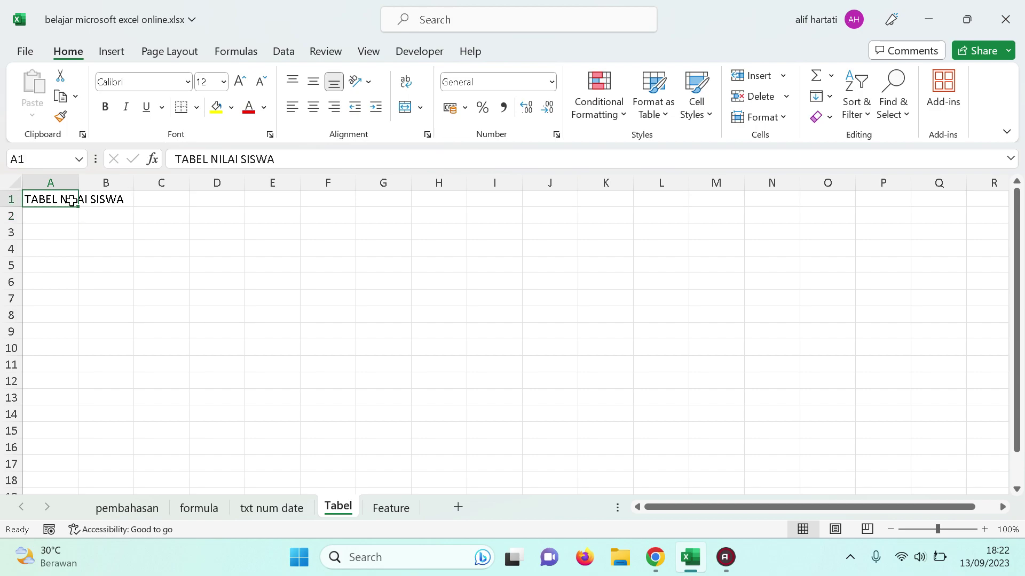
drag(62, 199, 155, 199)
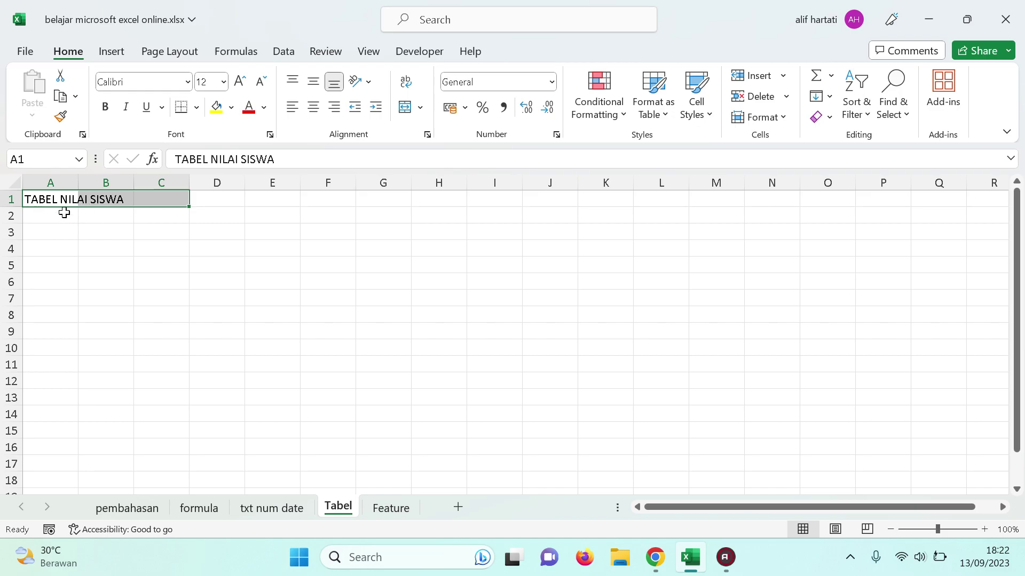
click(39, 202)
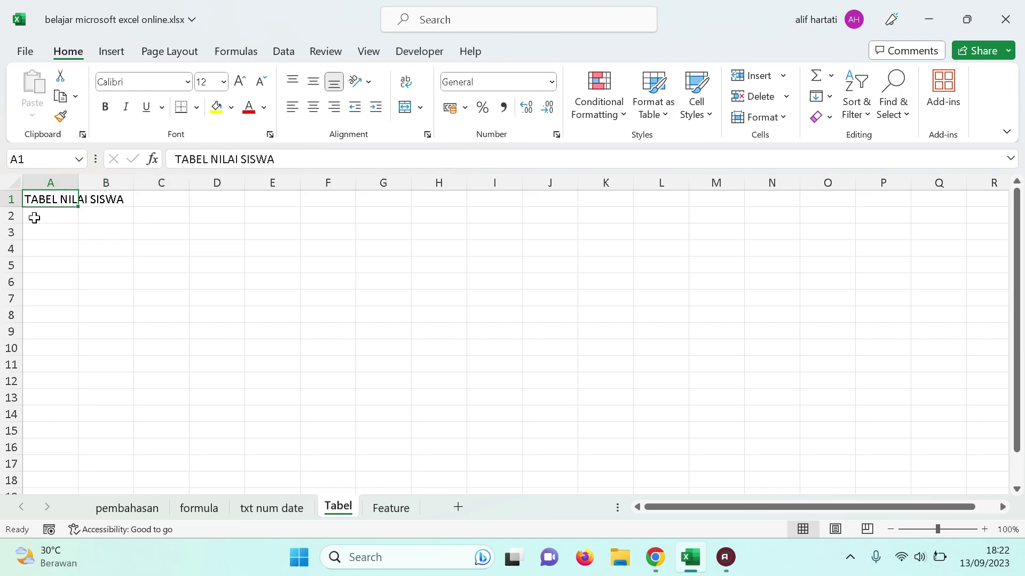
click(46, 229)
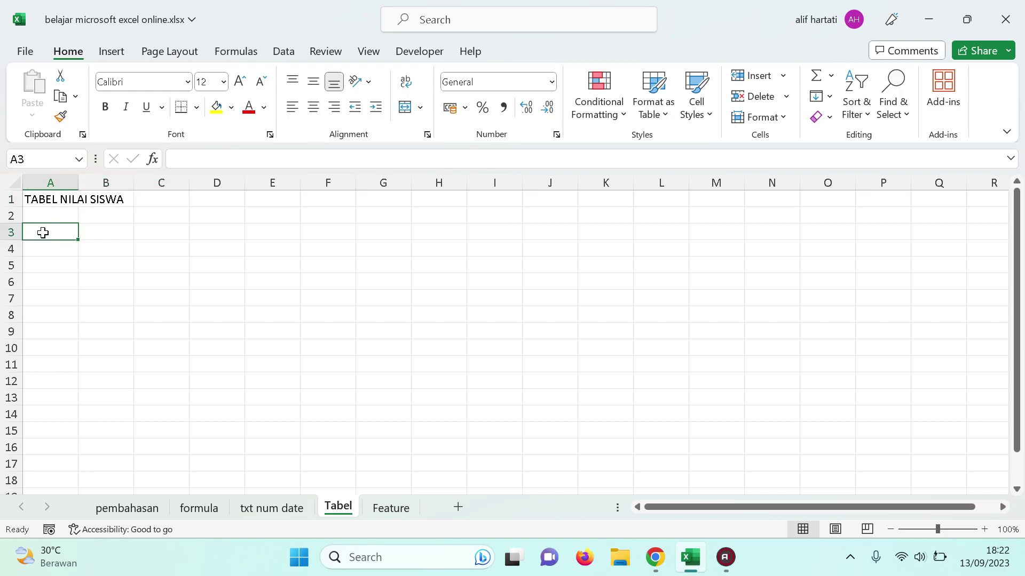
click(42, 213)
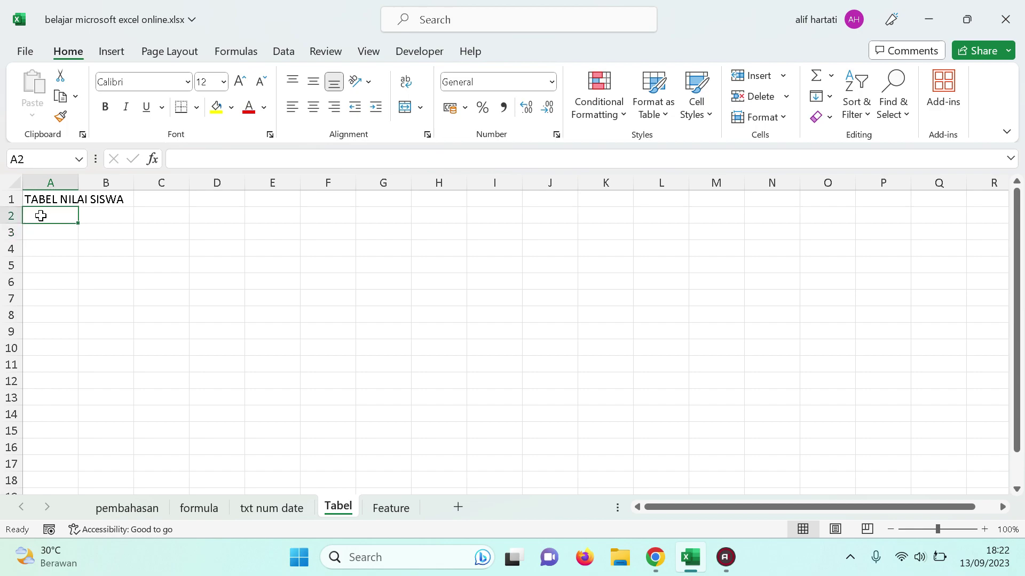
drag(41, 197, 101, 200)
click(45, 221)
click(50, 182)
click(97, 182)
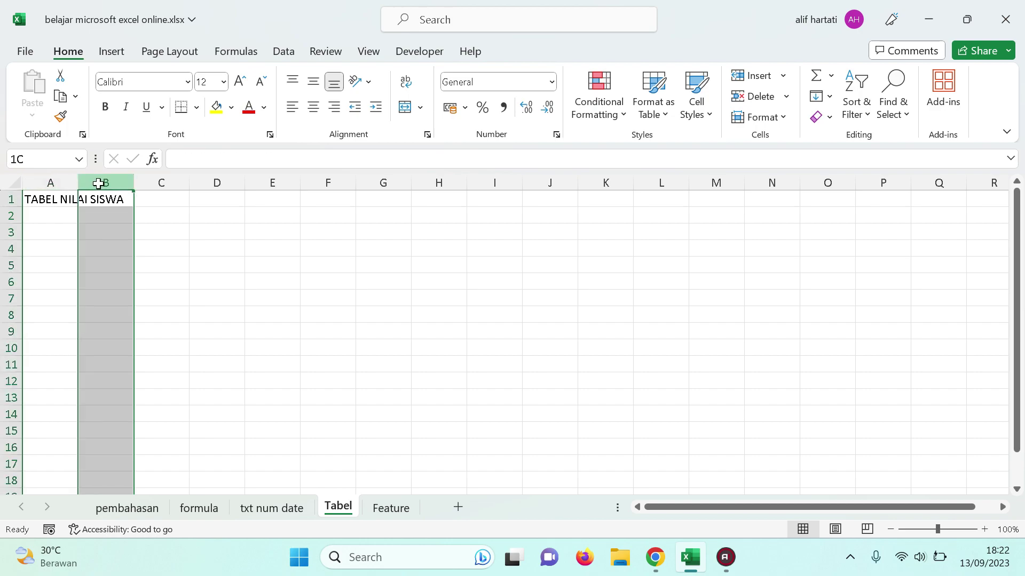
click(157, 184)
Enter the column headings NO, NAMA and NIS in cells A2 to C2
click(62, 218)
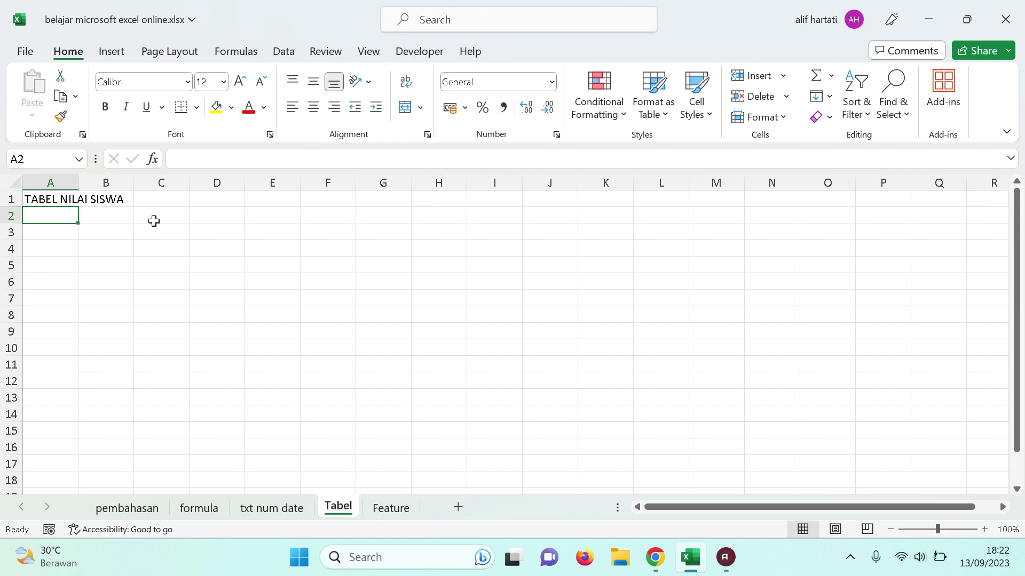
text(NO)
key(Tab)
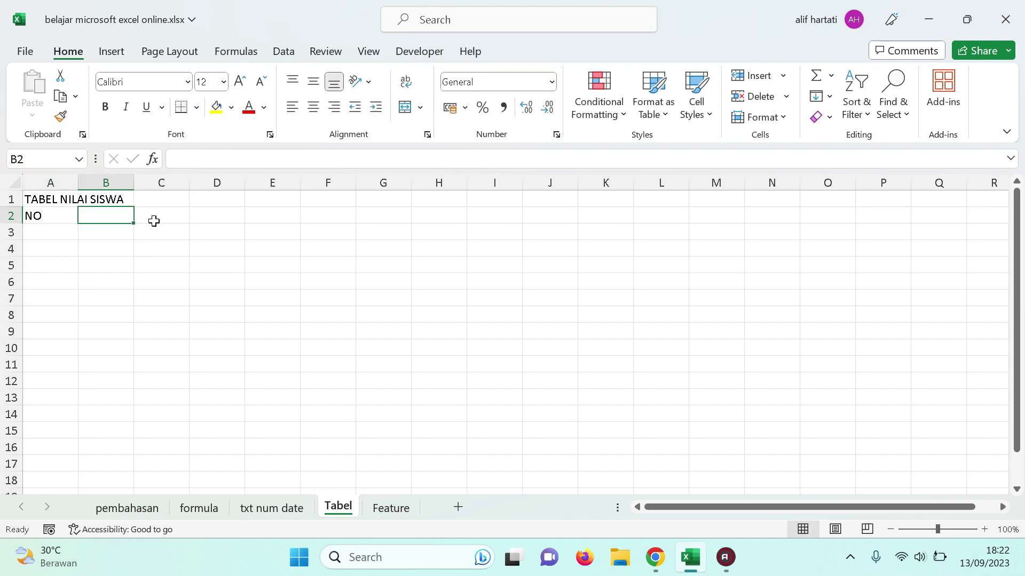
text(NAMA)
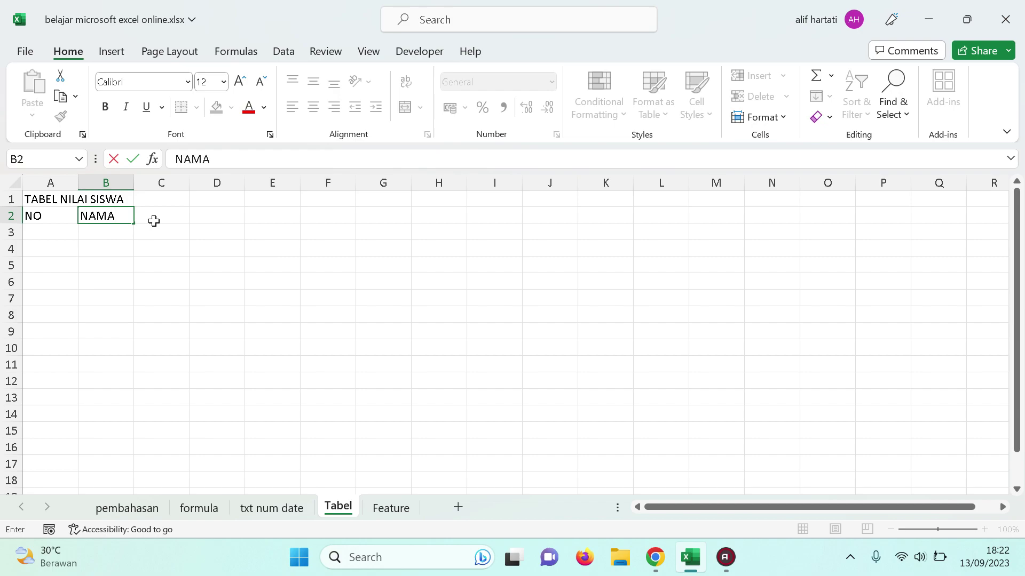
key(Tab)
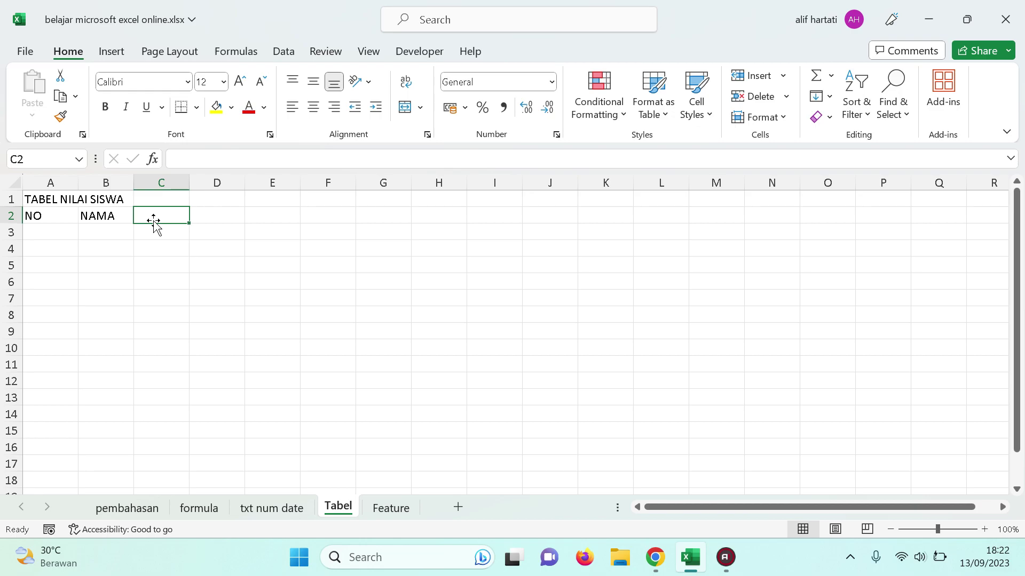
text(NIS)
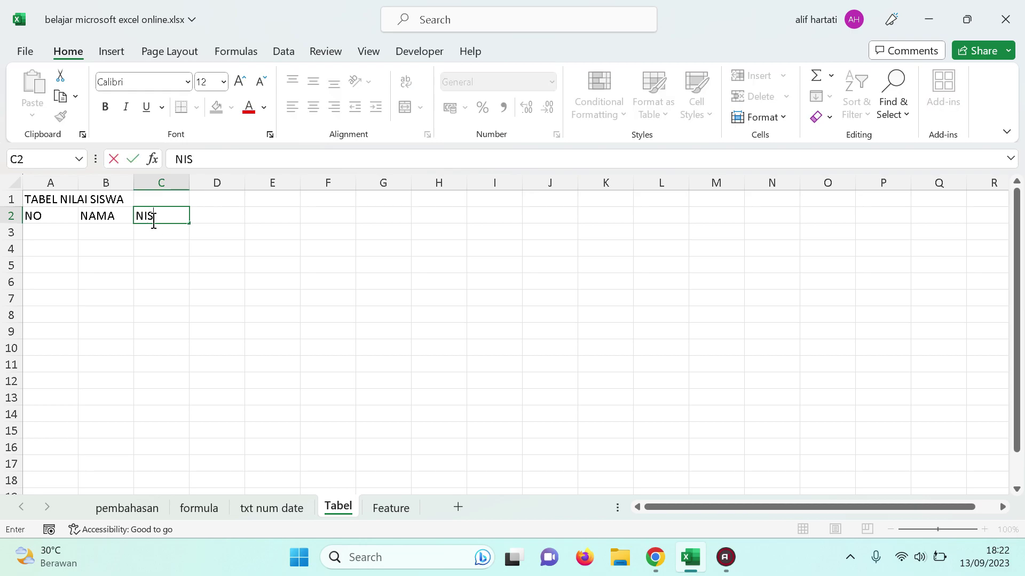
key(Tab)
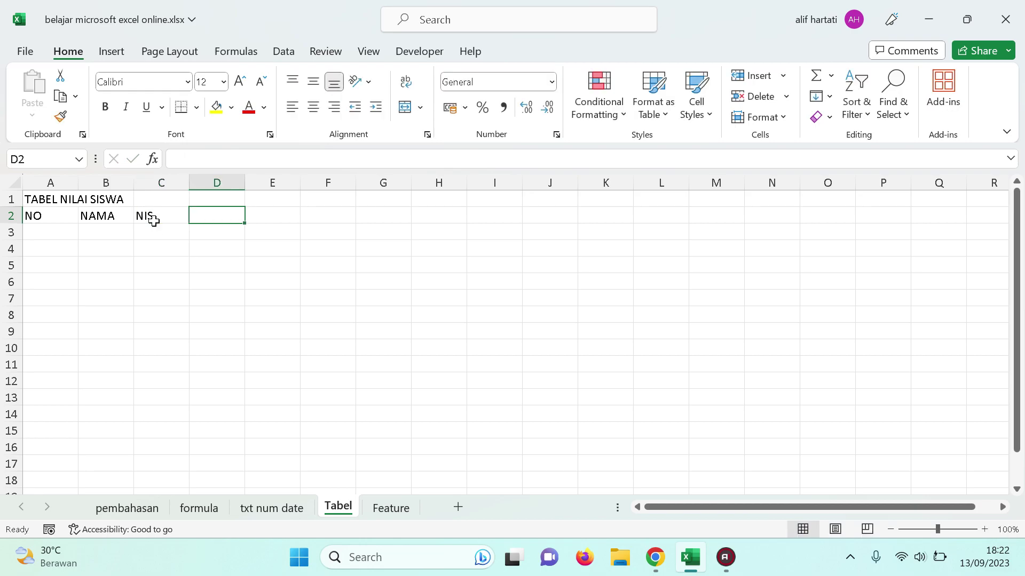
Enter the column headings JENIS KELAMIN in D2 and JURUSAN in E2
text(JENISD)
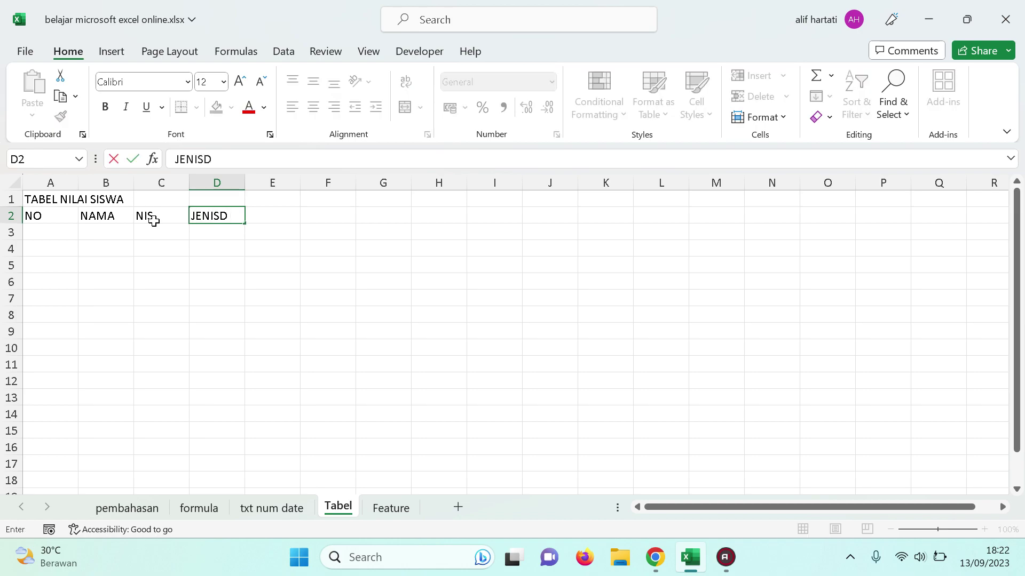
key(BackSpace)
text(KELAMIN)
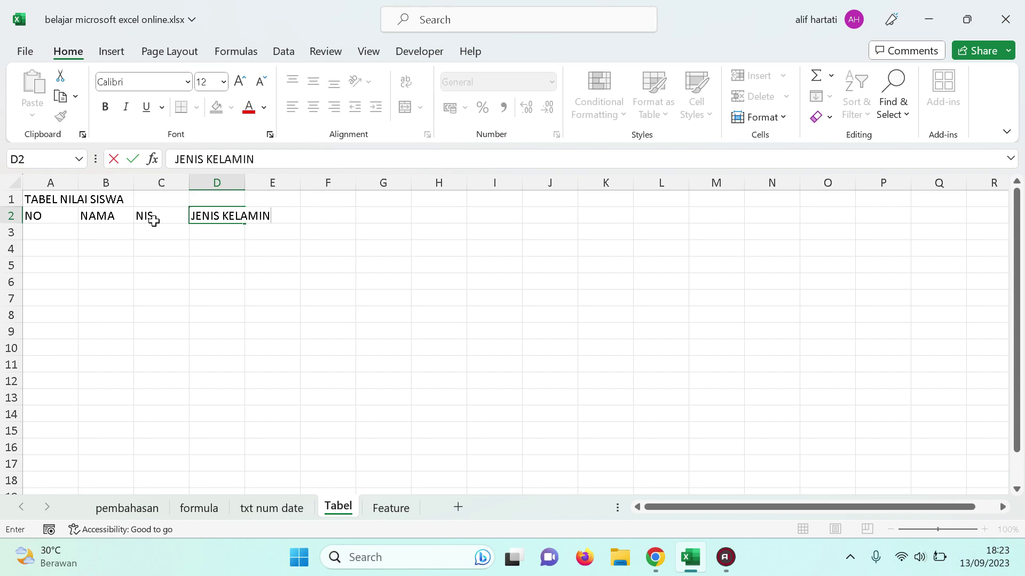
key(Tab)
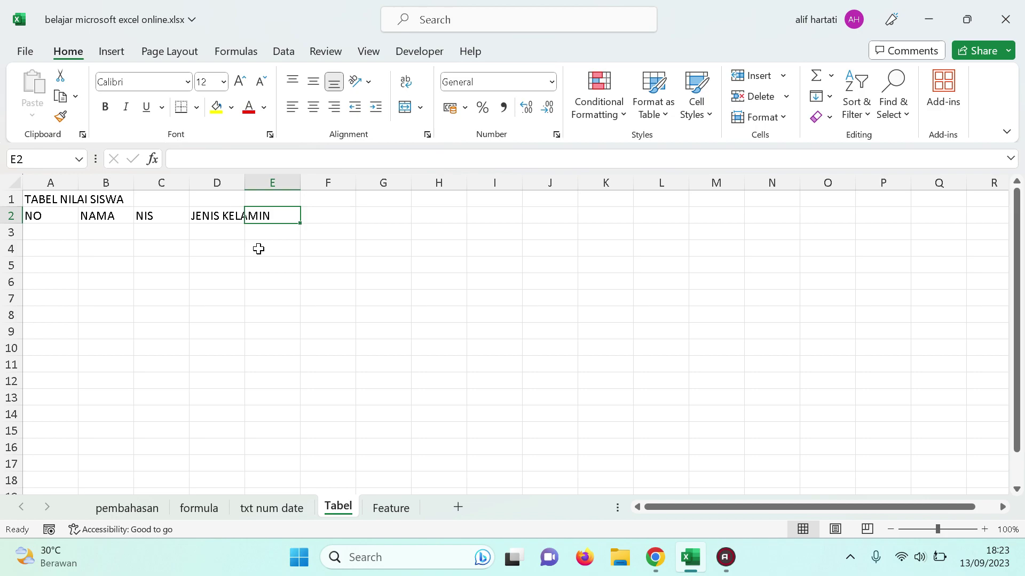
text(JUR)
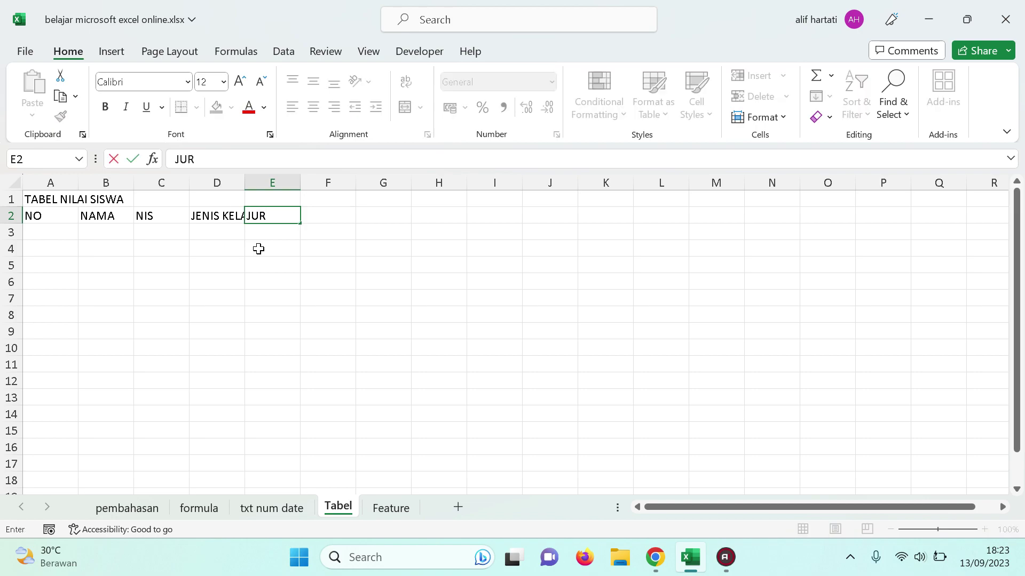
text(USAN)
key(Return)
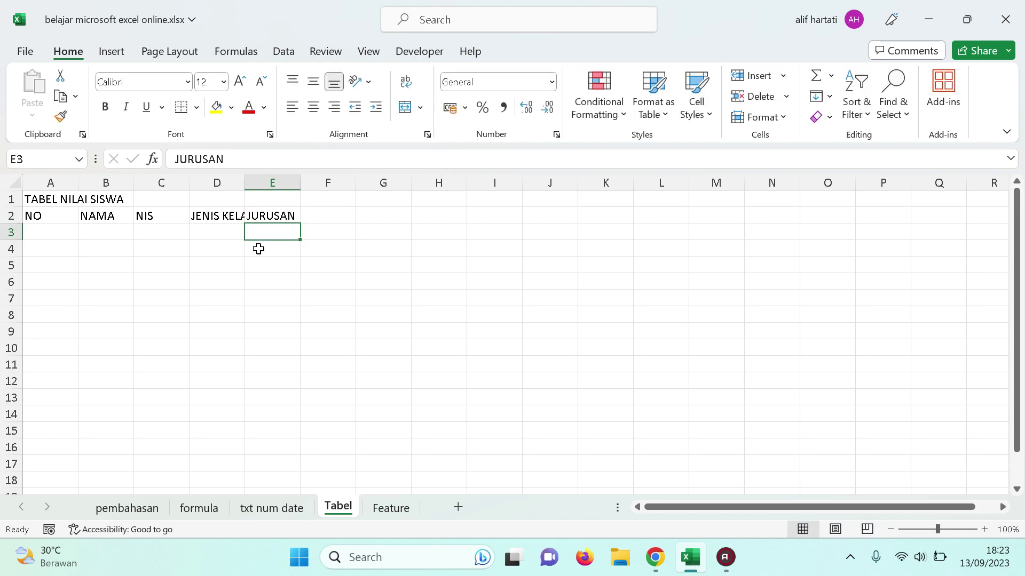
Adjust the column widths by narrowing column A around NO and widening columns D and E beyond their headings
double_click(244, 183)
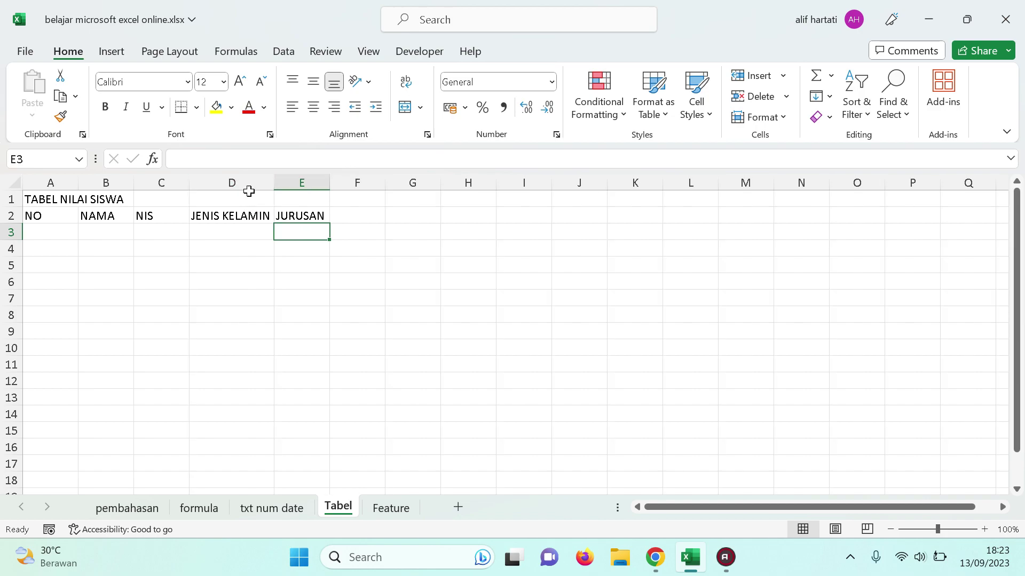
drag(78, 183, 61, 185)
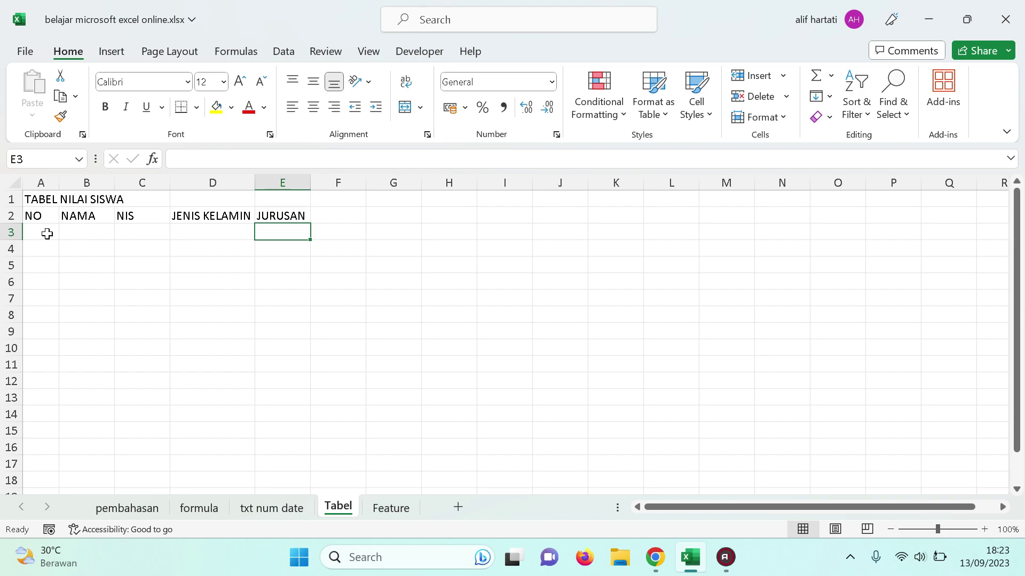
click(52, 219)
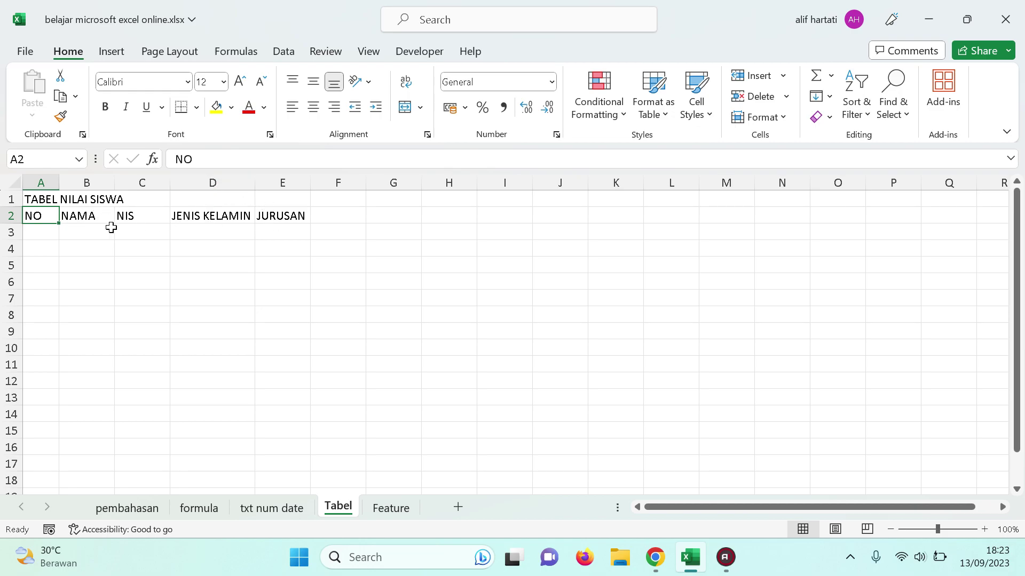
drag(256, 183, 350, 182)
Replace the heading in cell E2 with TGL LAHIR
click(314, 216)
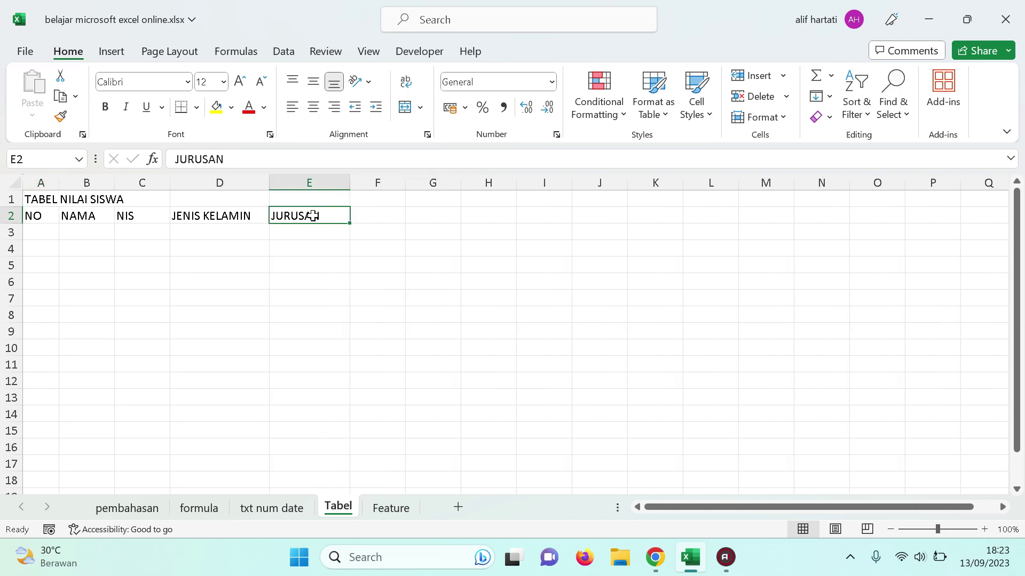
text(T)
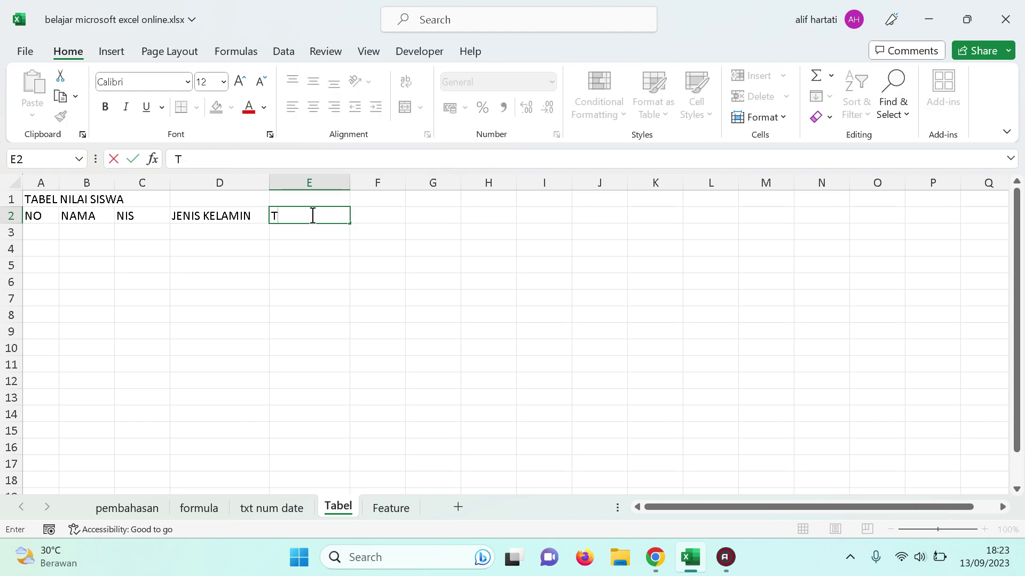
text(A)
key(BackSpace)
text(GL LAHIR)
key(Return)
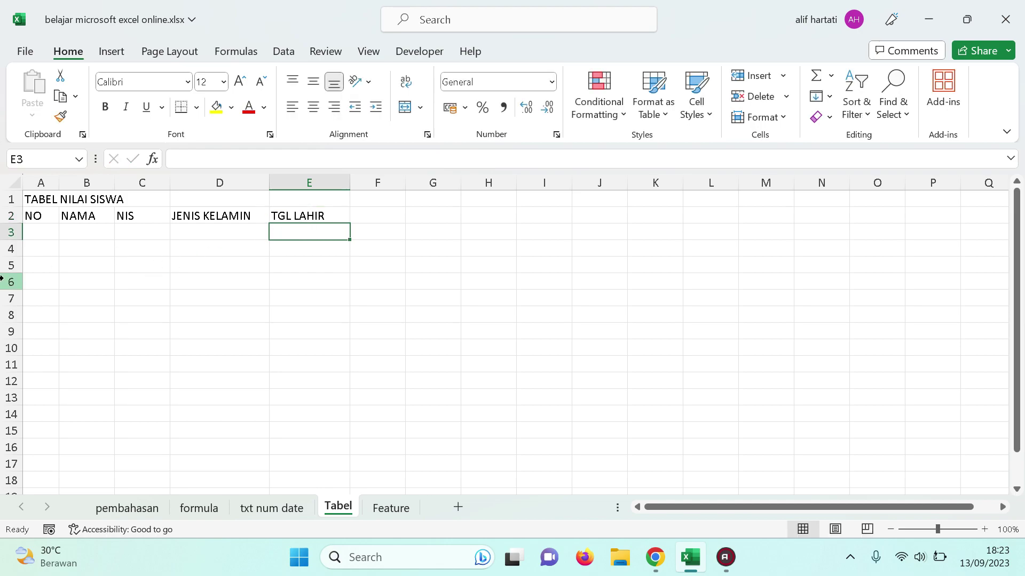
Apply All Borders to the heading row A2:E2
click(37, 233)
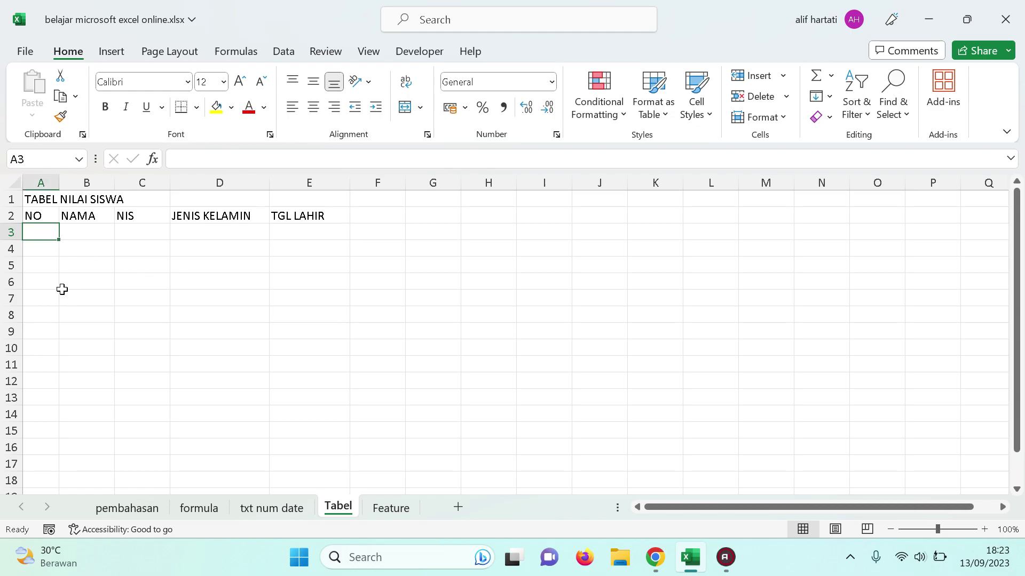
click(34, 197)
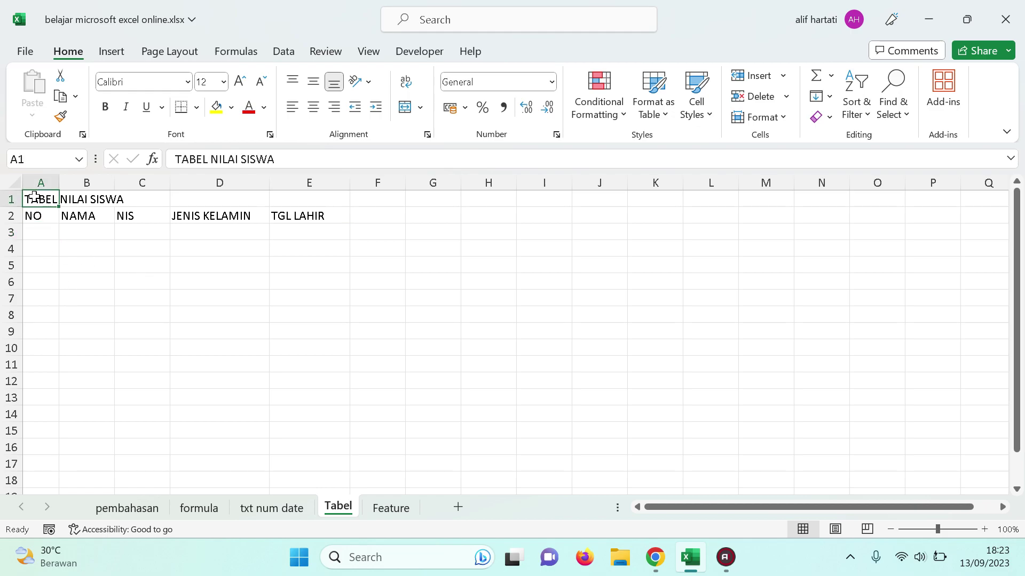
drag(34, 214, 308, 207)
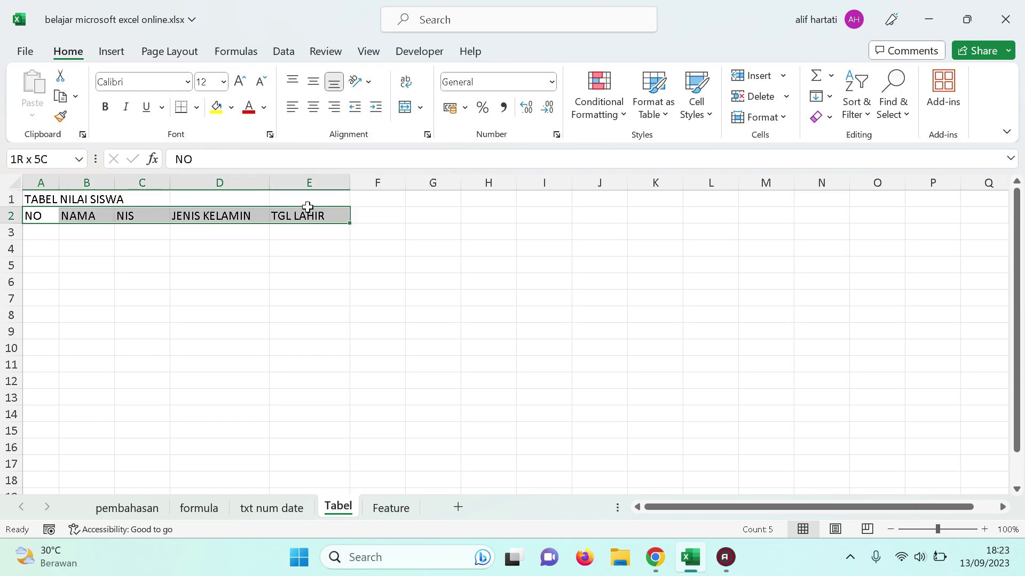
drag(49, 215, 320, 212)
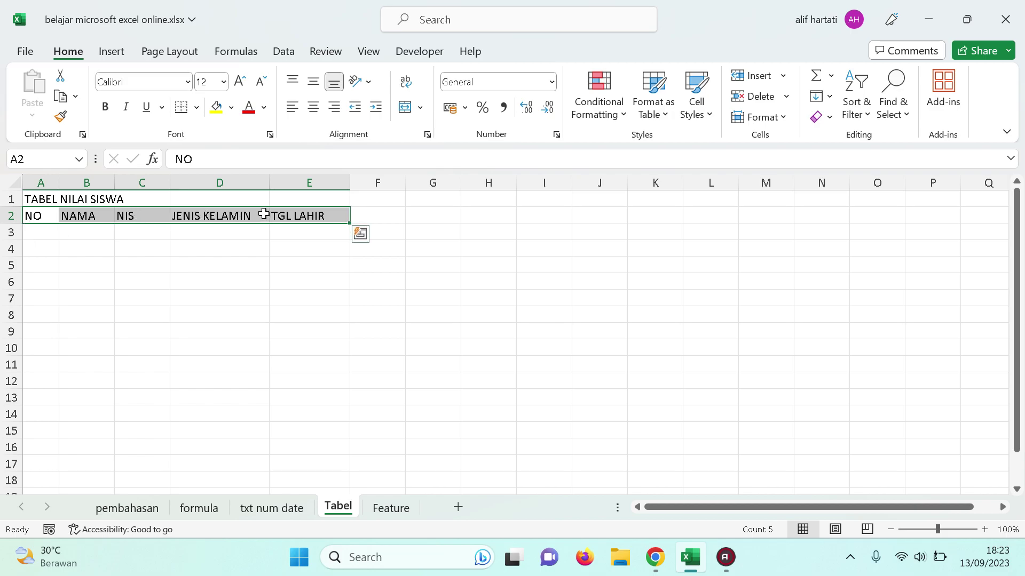
click(75, 231)
click(38, 217)
drag(39, 218, 297, 215)
click(197, 107)
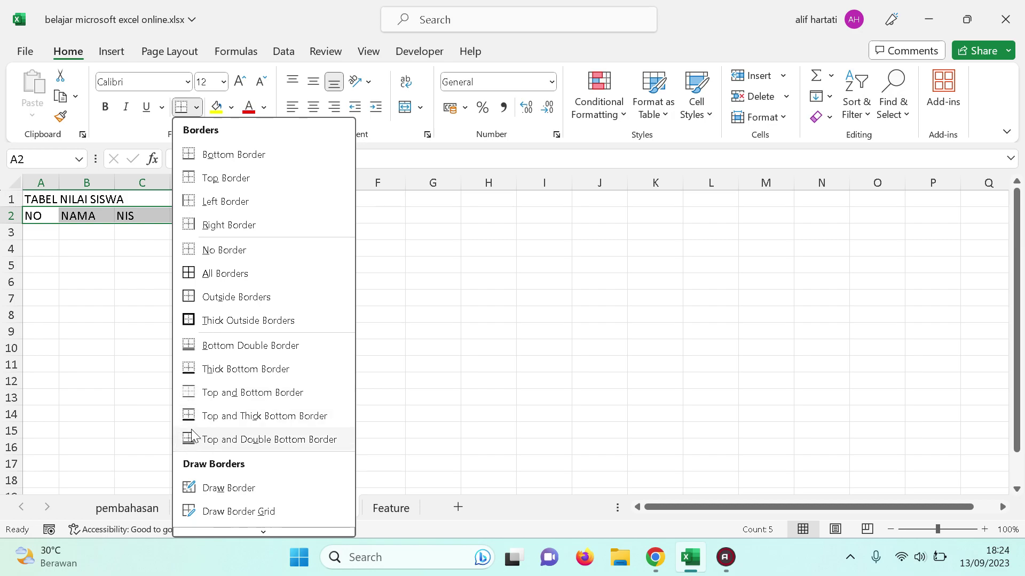
click(187, 273)
click(183, 279)
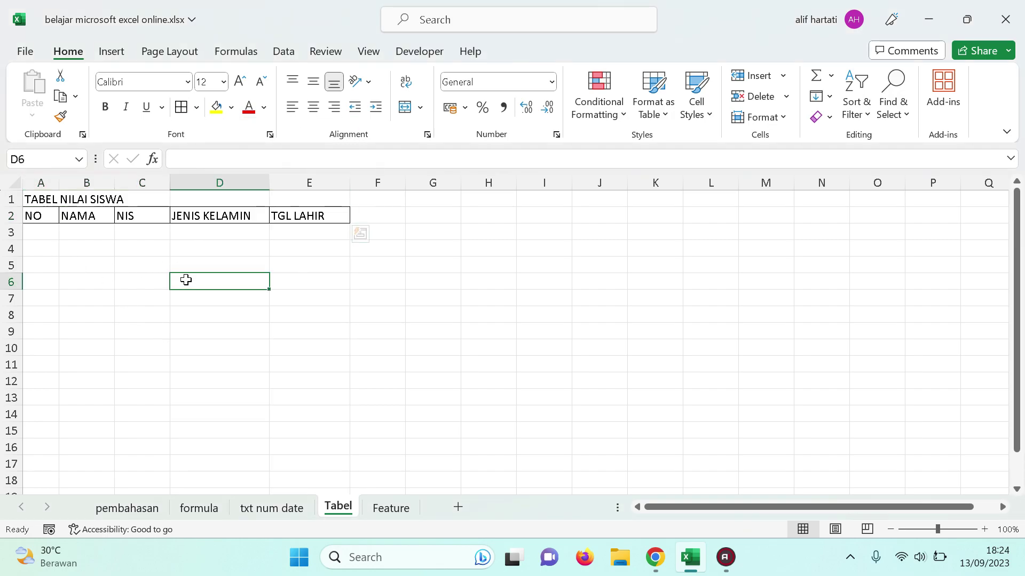
click(41, 217)
drag(41, 217, 298, 219)
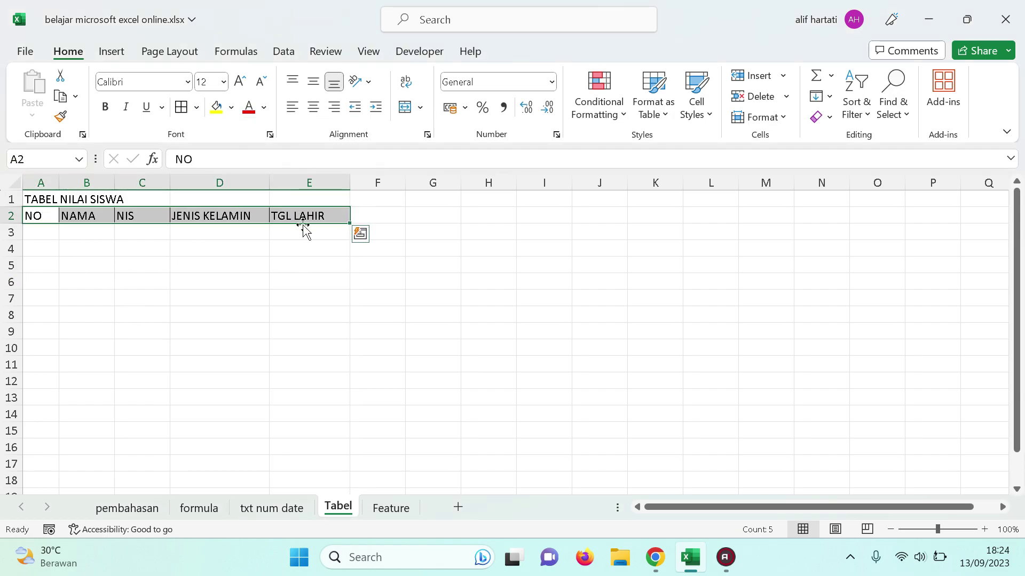
click(310, 282)
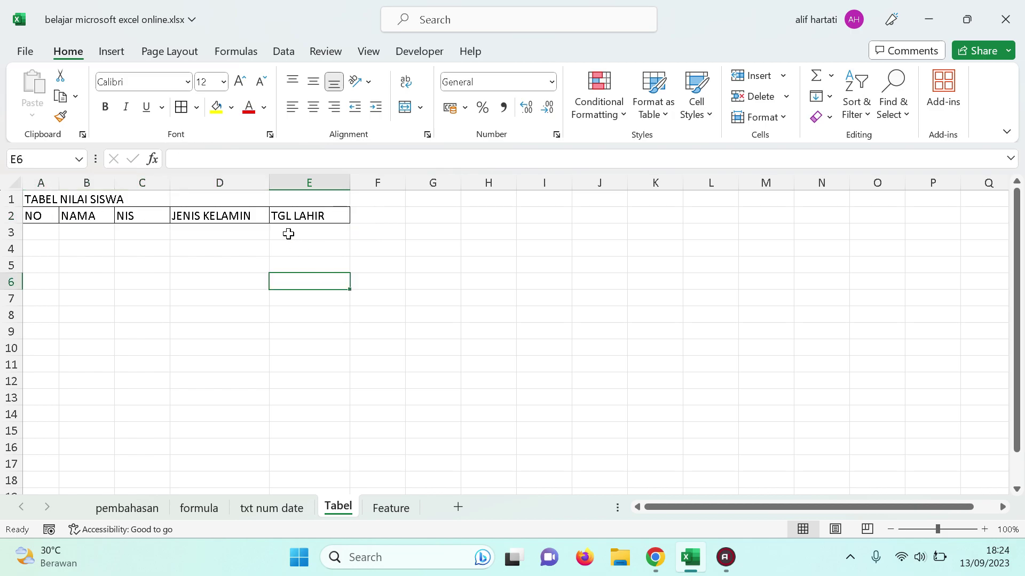
Enter 1 and 2 in cells A3 and A4 under NO
click(52, 234)
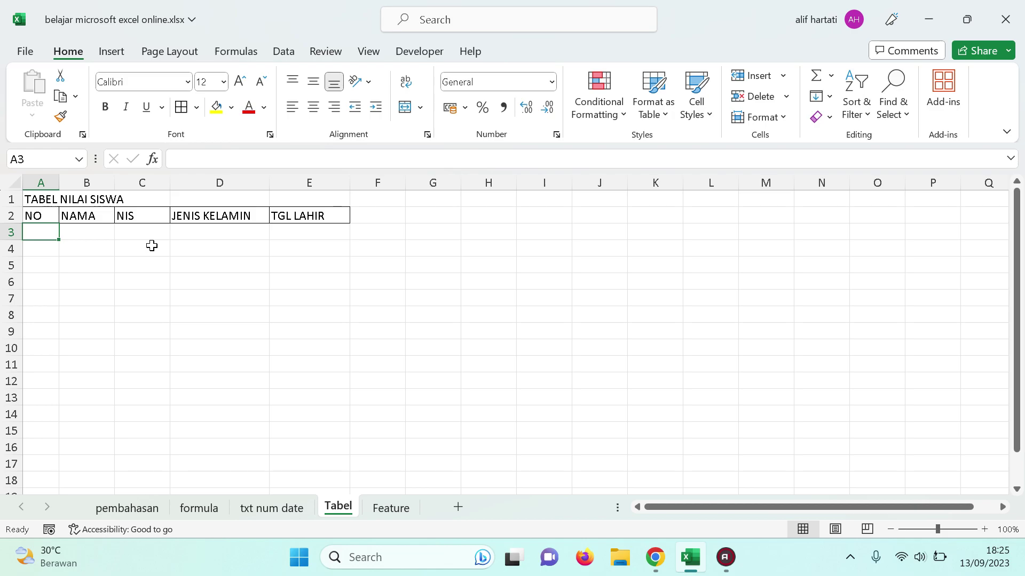
text(1)
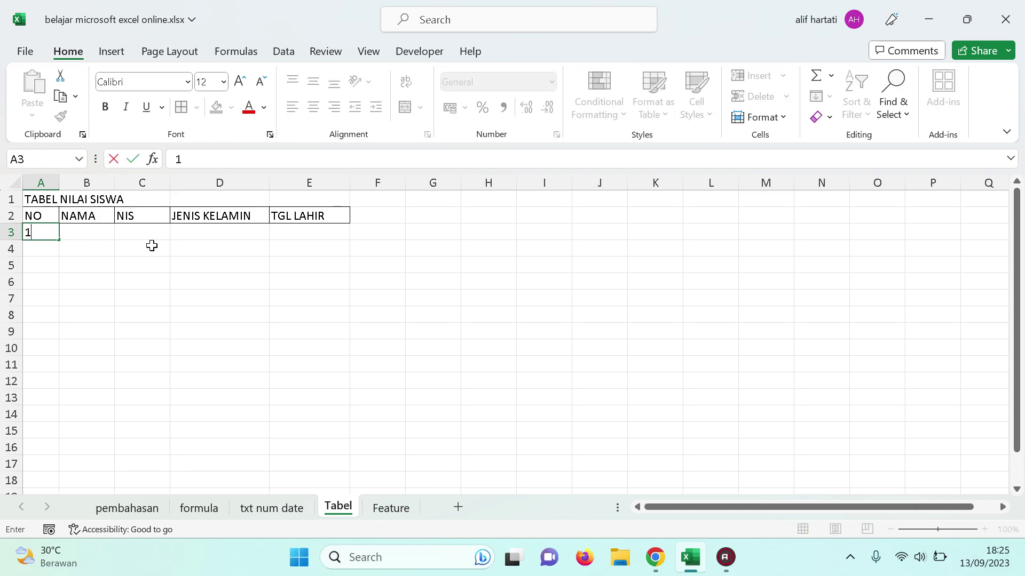
key(Return)
text(2)
key(Return)
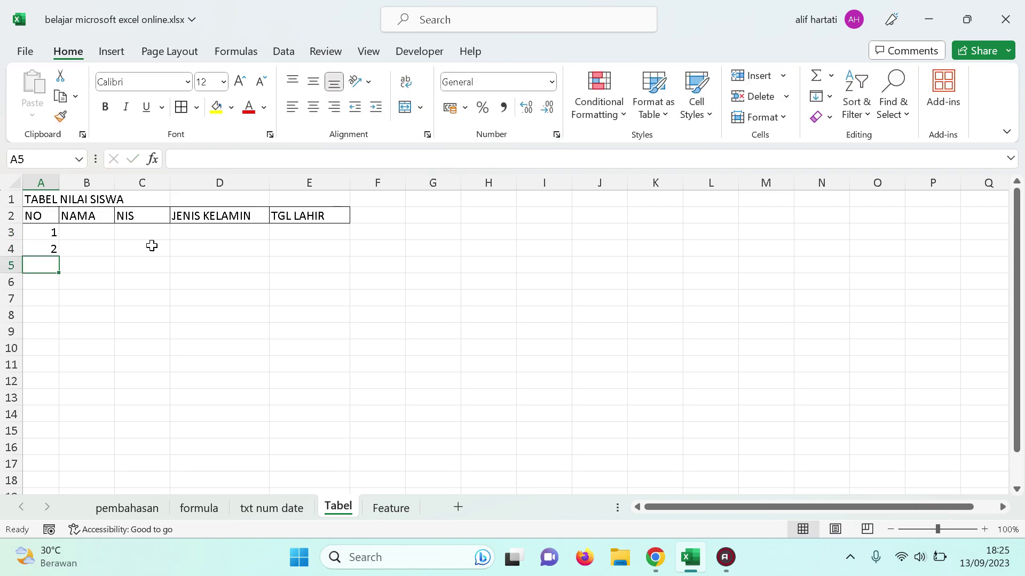
Extend the number series from A3:A4 down to cell A17 so it runs from 1 to 15
click(46, 237)
drag(46, 237, 50, 397)
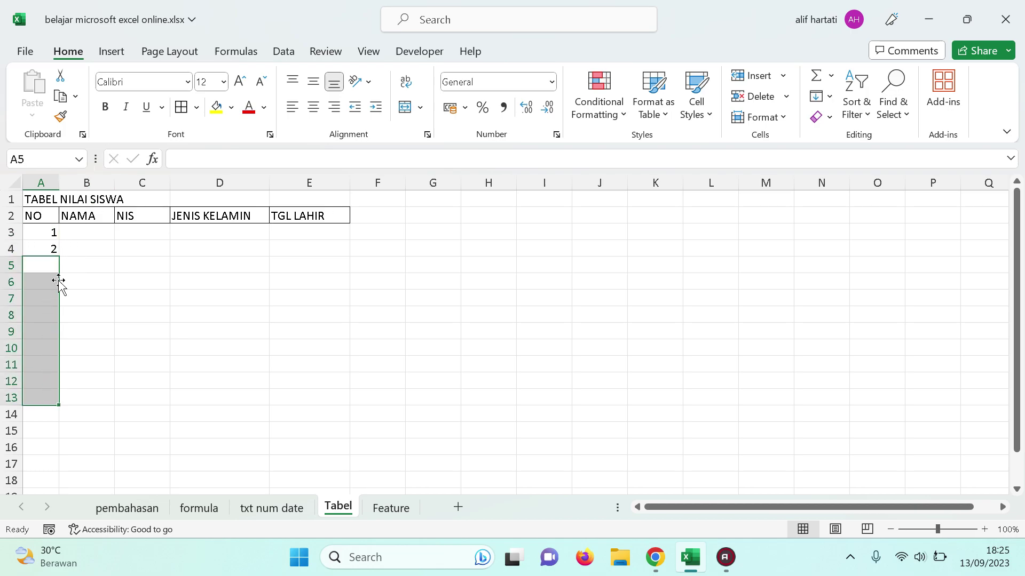
click(52, 232)
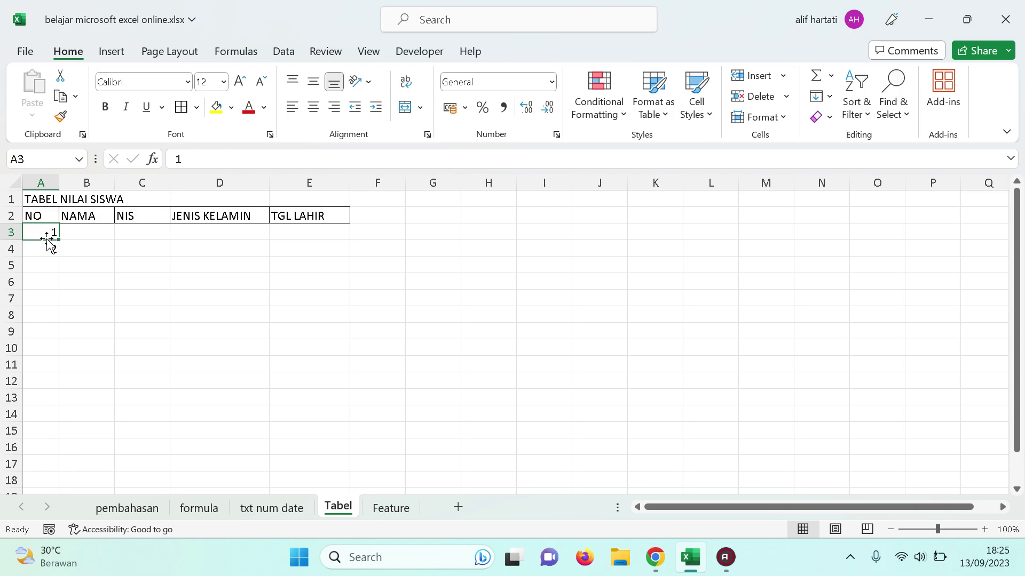
click(50, 248)
drag(47, 231, 42, 249)
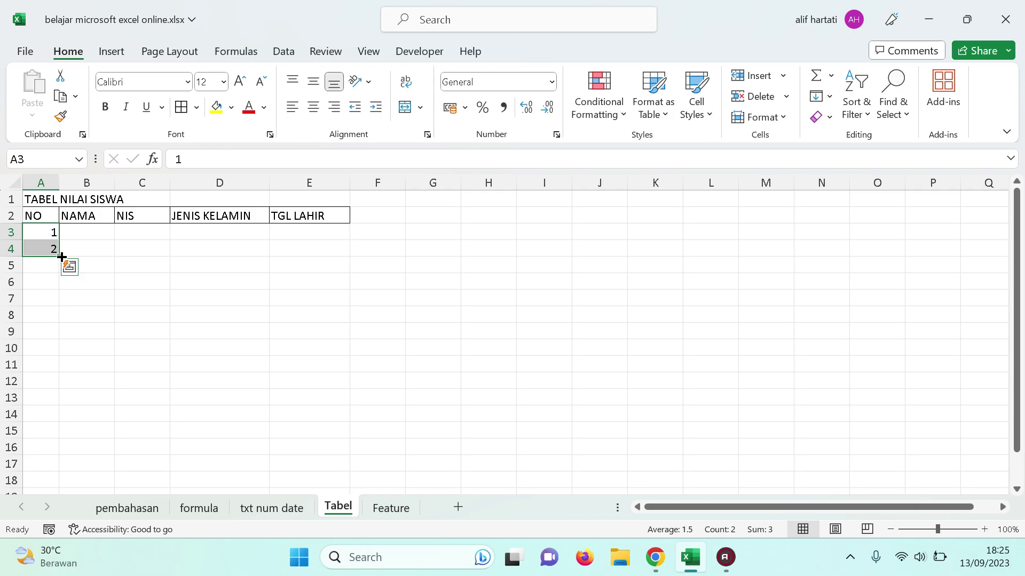
drag(61, 256, 61, 256)
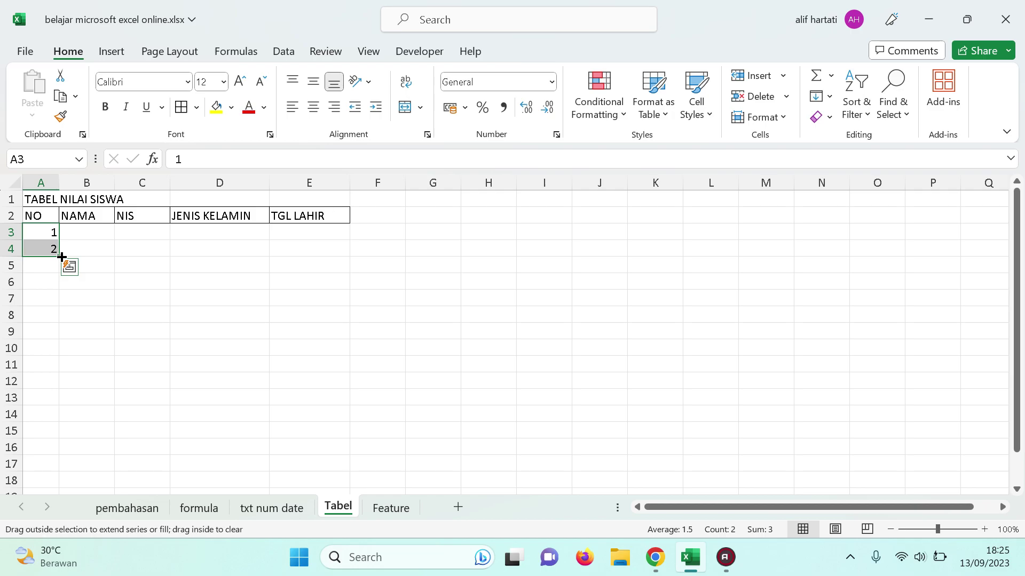
drag(61, 256, 48, 464)
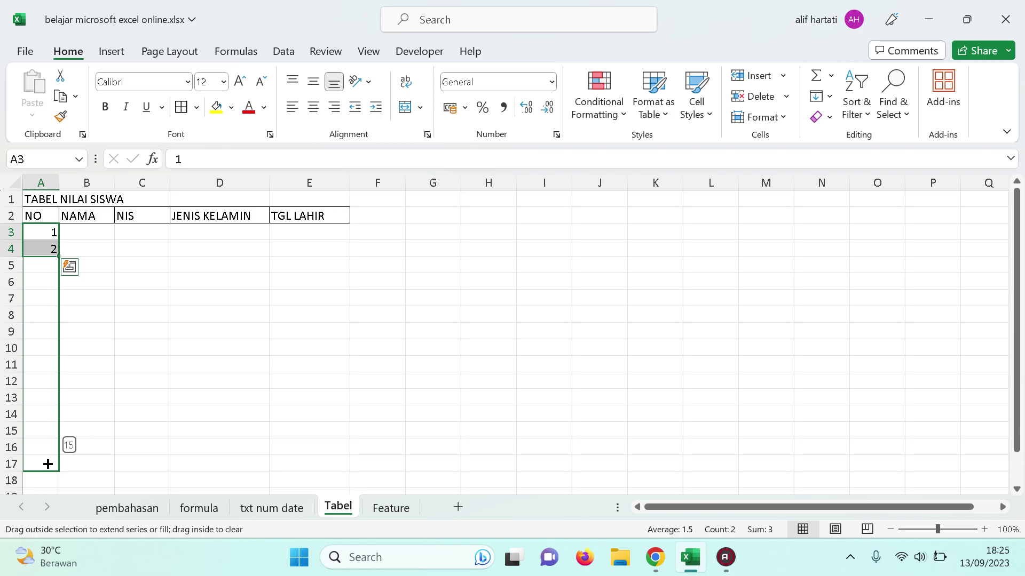
drag(48, 464, 48, 463)
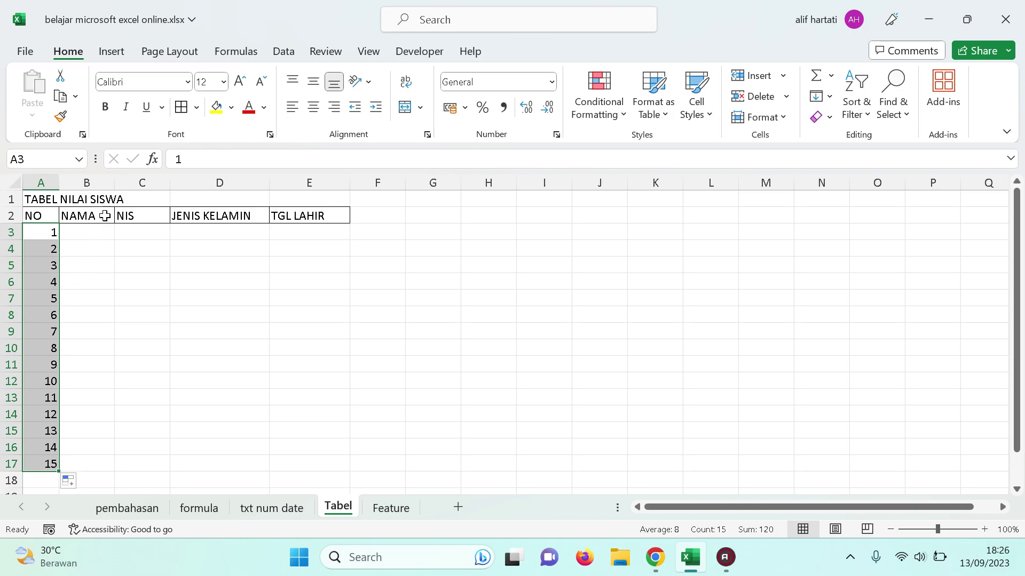
Enter the first five student names in cells B3 to B7 under NAMA
click(95, 233)
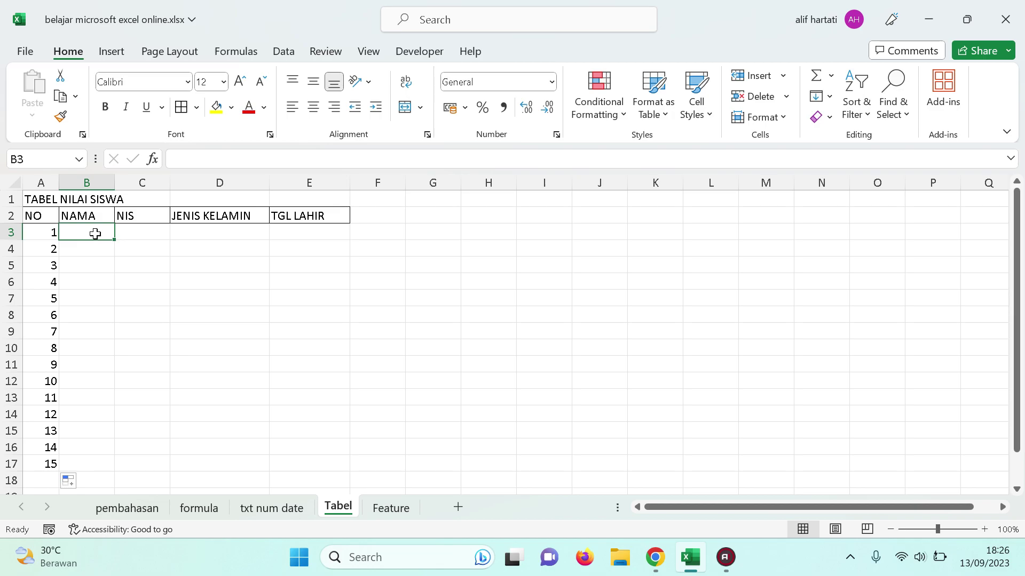
text(SARMADI)
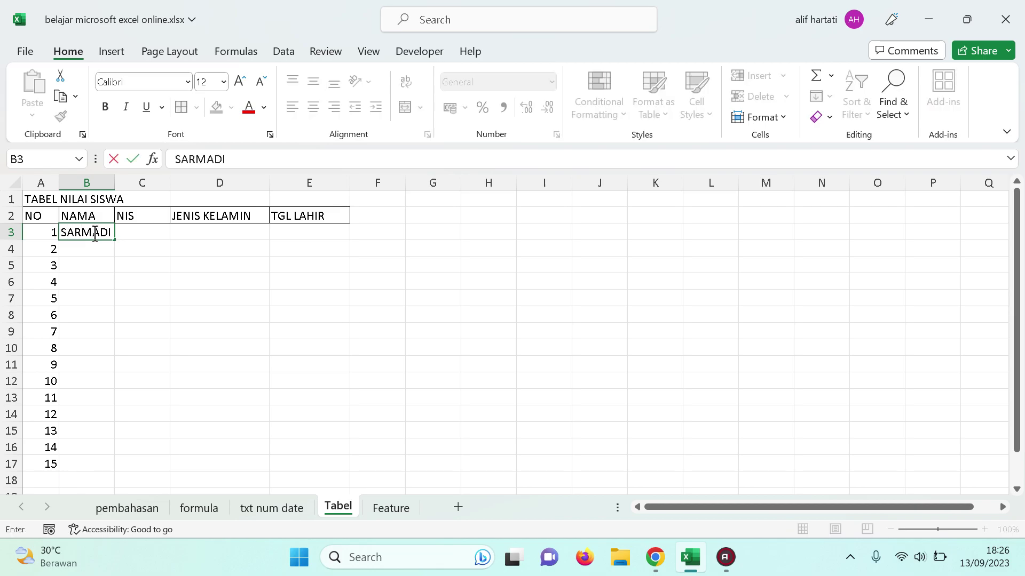
key(Return)
text(SHOLIKIN)
key(Return)
text(ALIF)
key(Return)
text(HARTATI)
key(Return)
text(ALVARO)
key(Return)
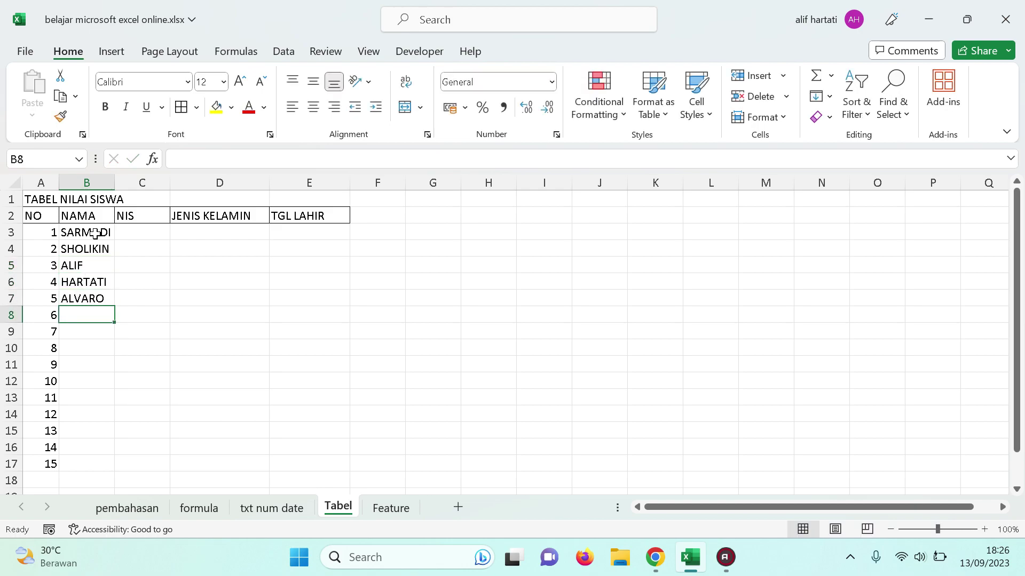
Enter five more student names in cells B8 to B12
text(FADEL)
key(Return)
text(ANUGERAH)
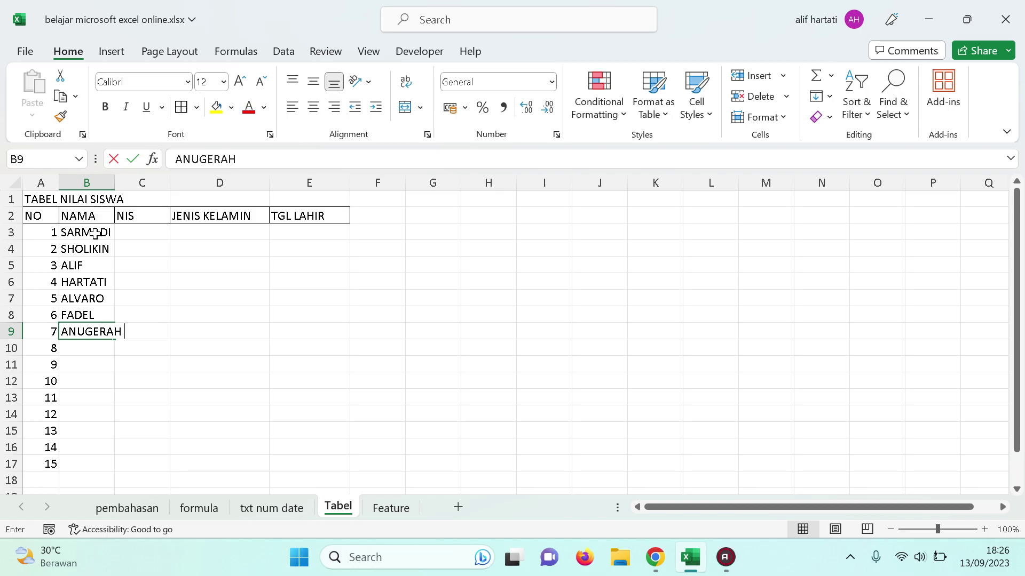
key(Return)
text(ALYSSA)
key(Return)
text(NURISSALMA)
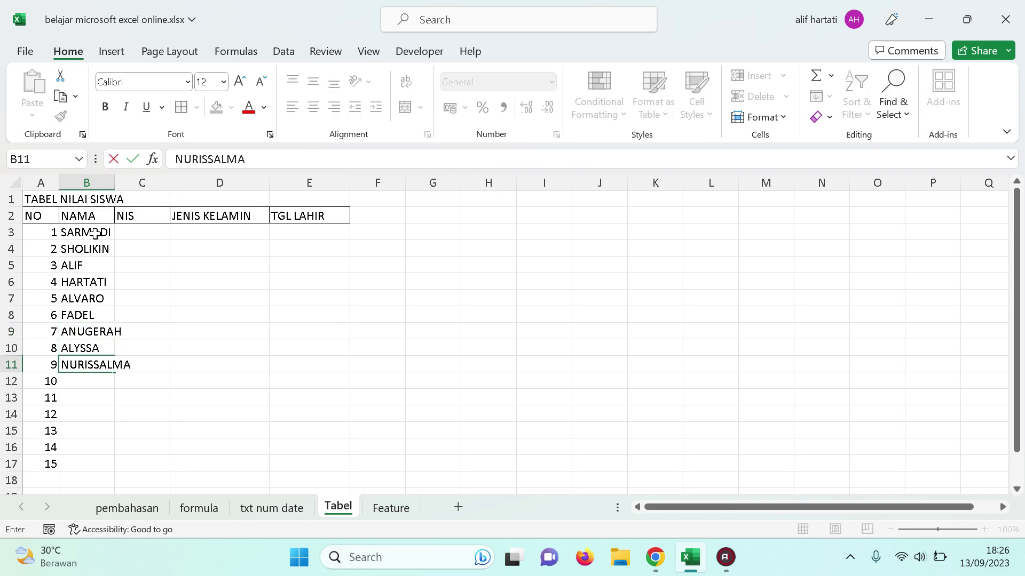
key(Return)
text(IZZATI)
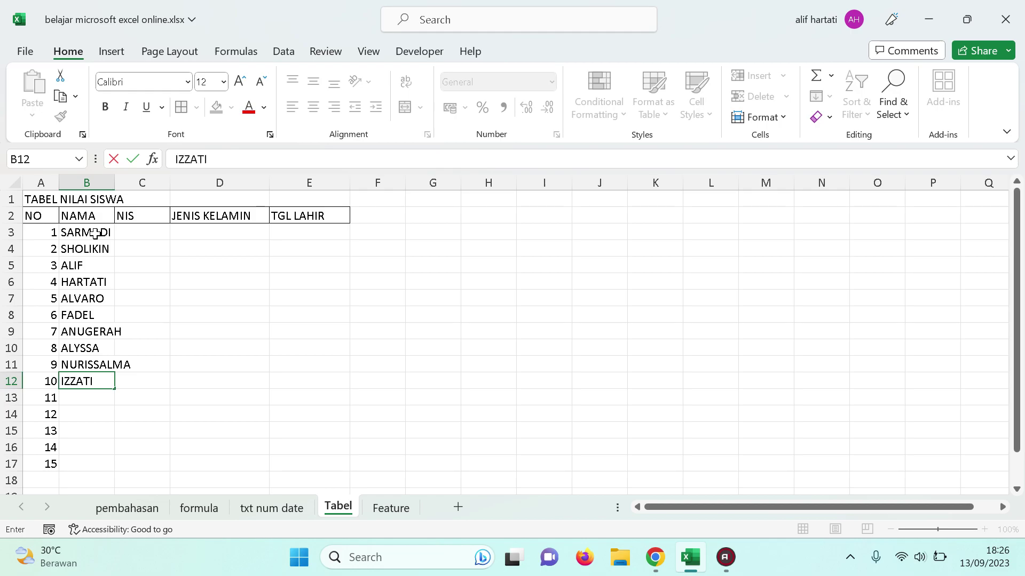
key(Return)
Enter the next three student names in cells B13 to B15
text(ALMA)
key(Return)
text(JANNATA)
key(Return)
text(SHOLIHA)
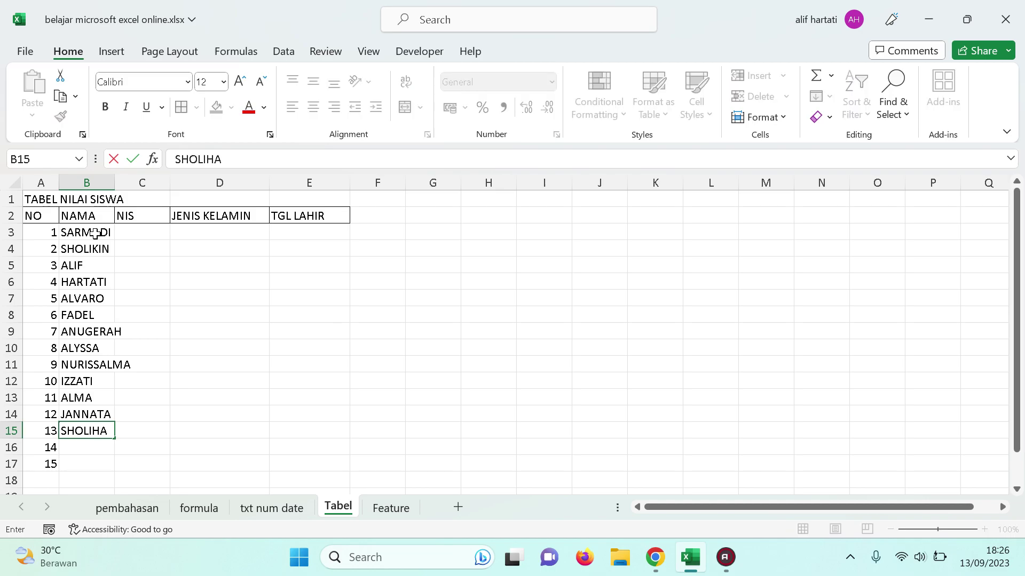
key(Return)
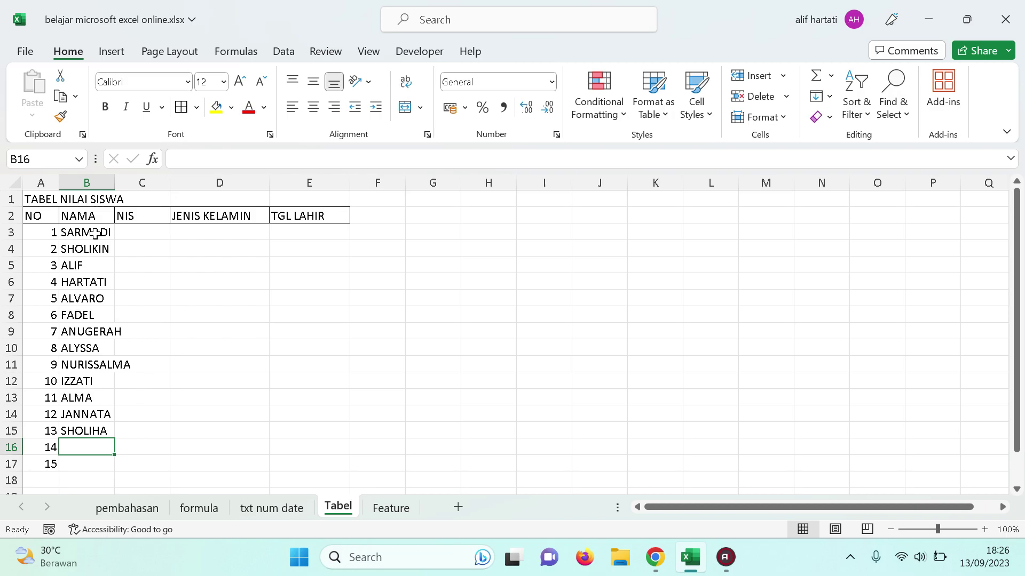
Enter the last two student names in cells B16 and B17, correcting the stray letter in B16
text(IRFABN)
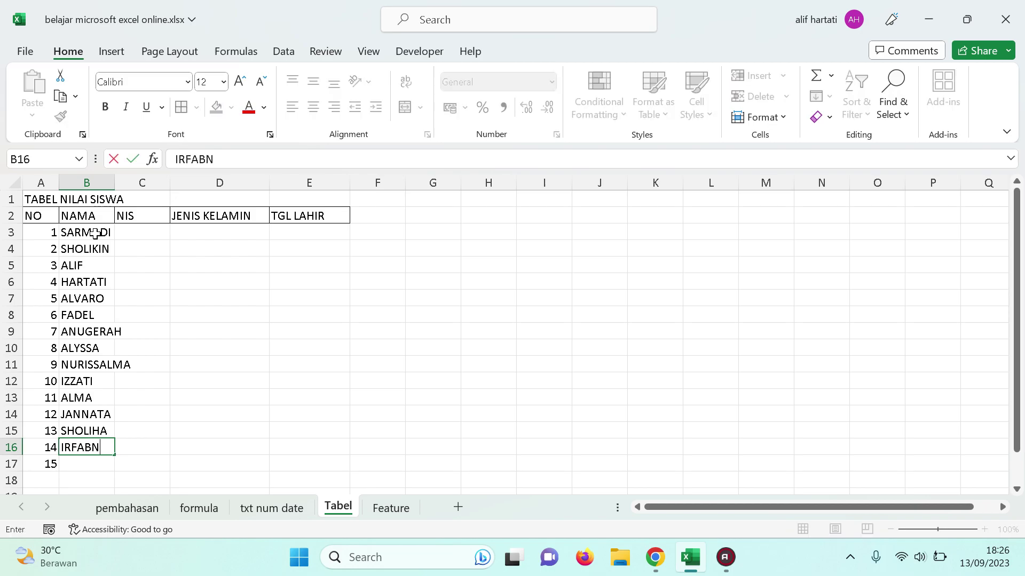
key(Return)
key(Up)
key(F2)
key(Left)
key(BackSpace)
key(Return)
text(ABDULLAH)
key(Return)
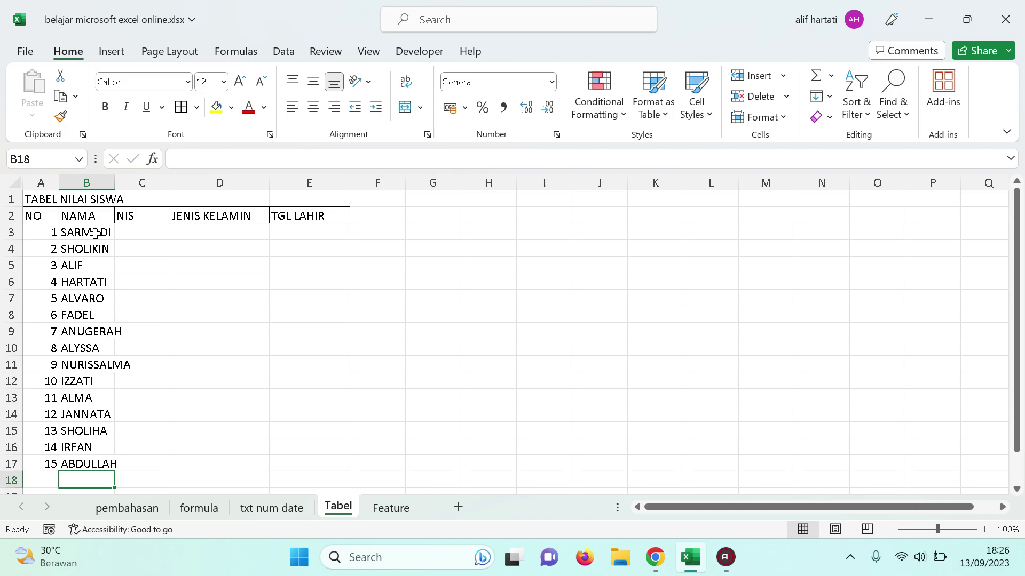
AutoFit the NAMA column to its longest name, trying the fit again after narrowing the column
double_click(118, 189)
drag(131, 183, 106, 183)
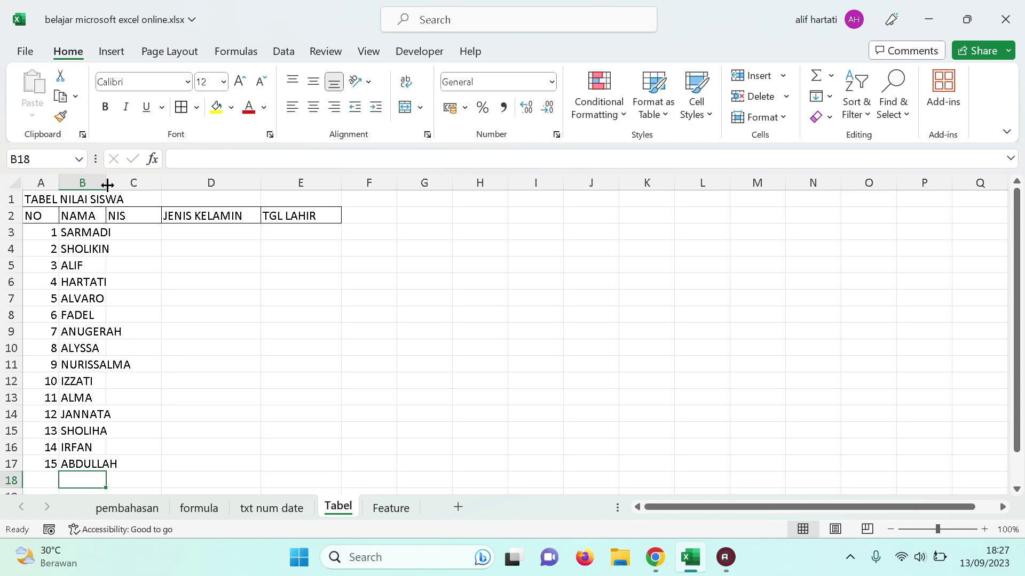
double_click(107, 185)
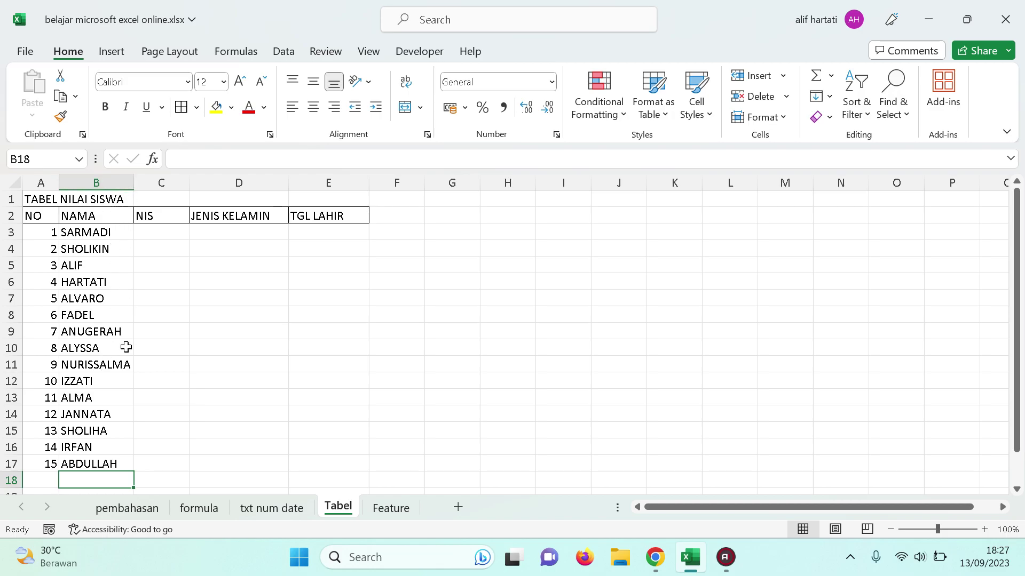
drag(133, 182, 105, 182)
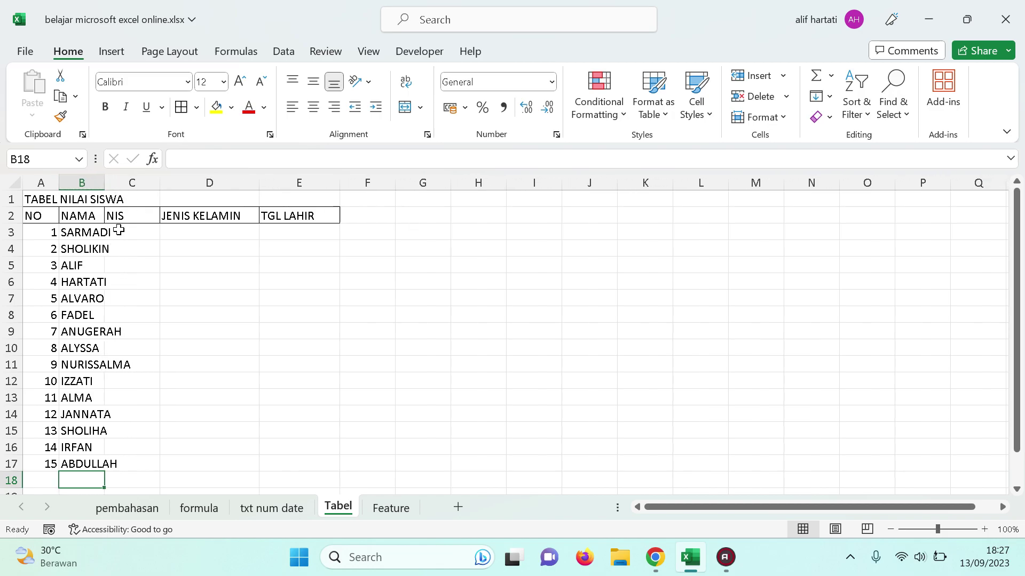
mouse_move(105, 183)
mouse_down()
mouse_move(188, 185)
mouse_move(94, 182)
mouse_up()
double_click(94, 182)
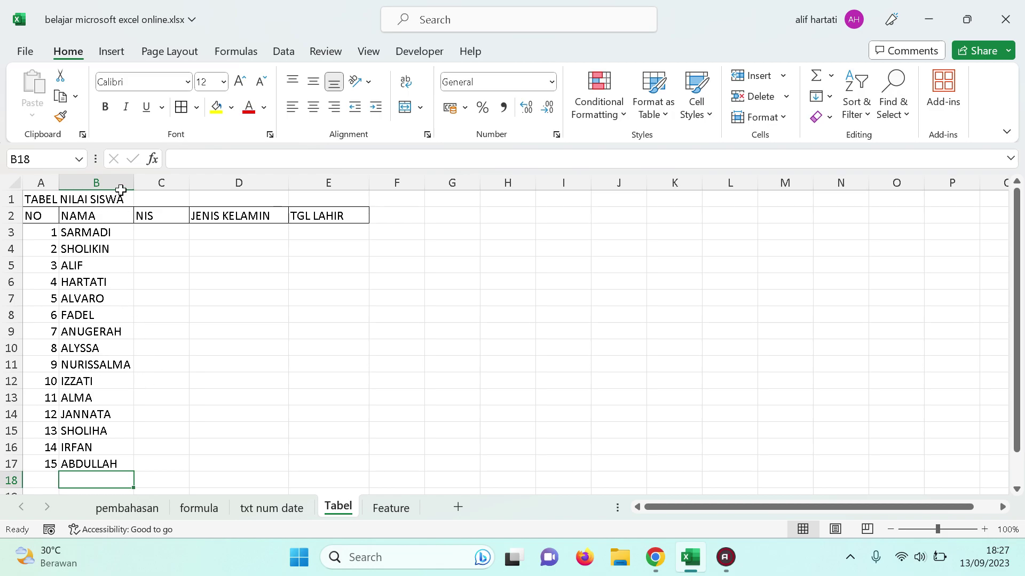
click(170, 237)
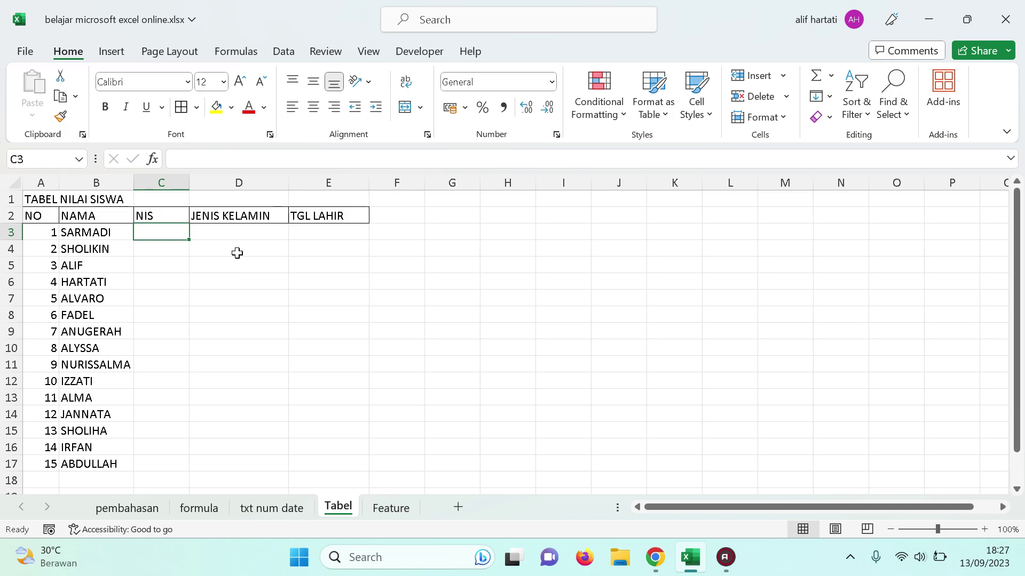
Enter the first two student ID numbers in C3 and C4 and extend the series down to C17
text(1102)
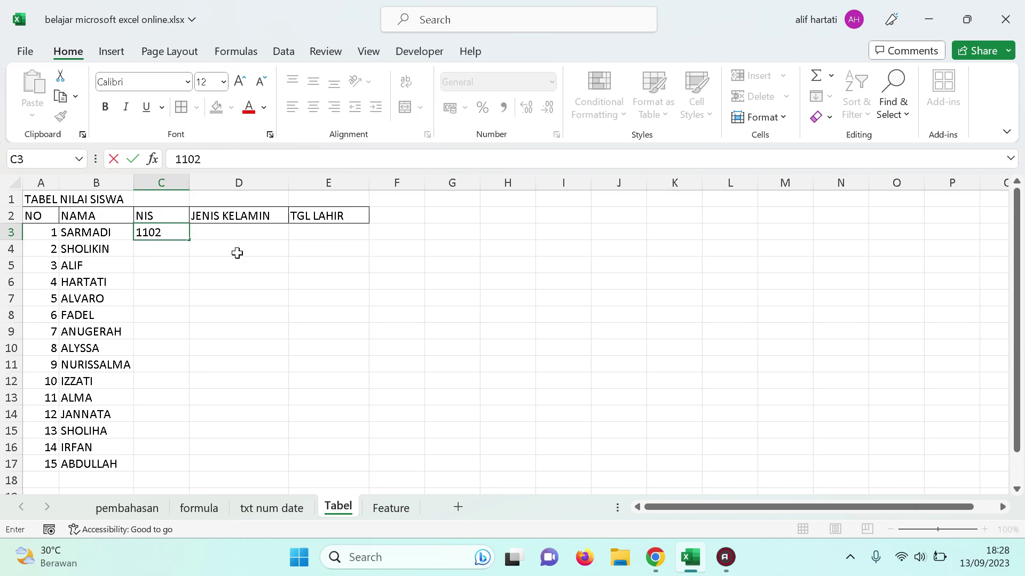
text(1)
key(Return)
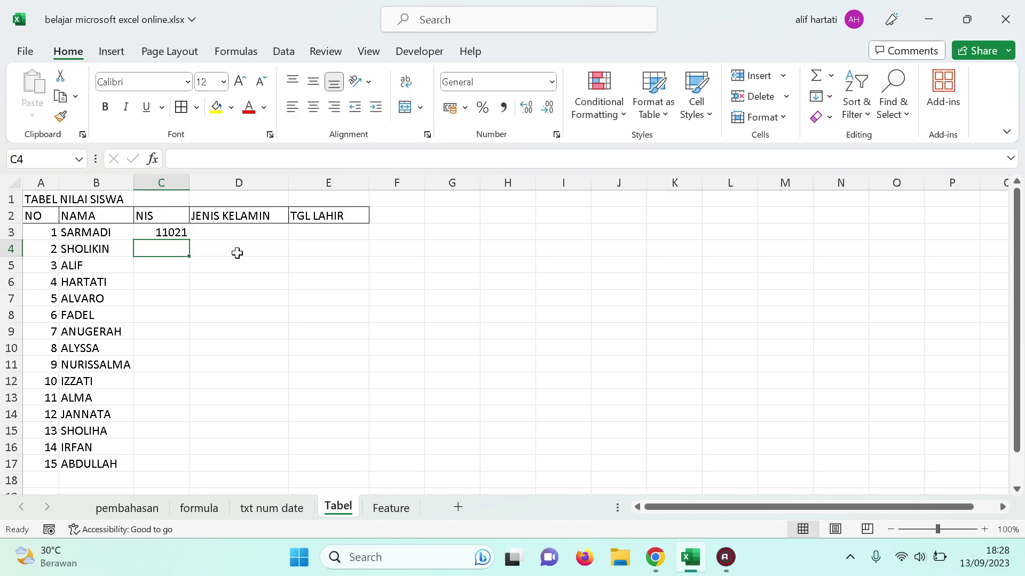
text(11022)
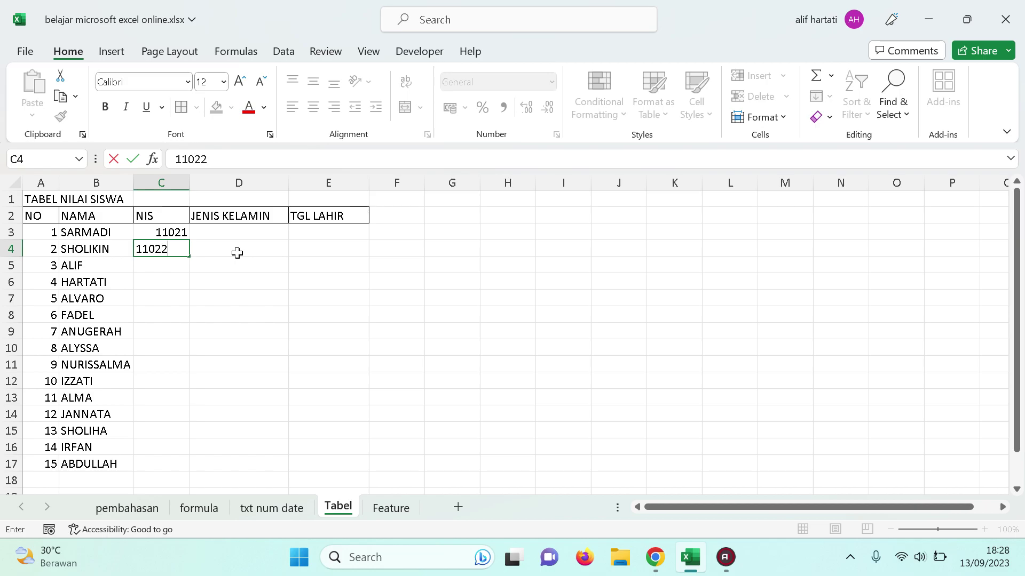
key(Return)
click(178, 238)
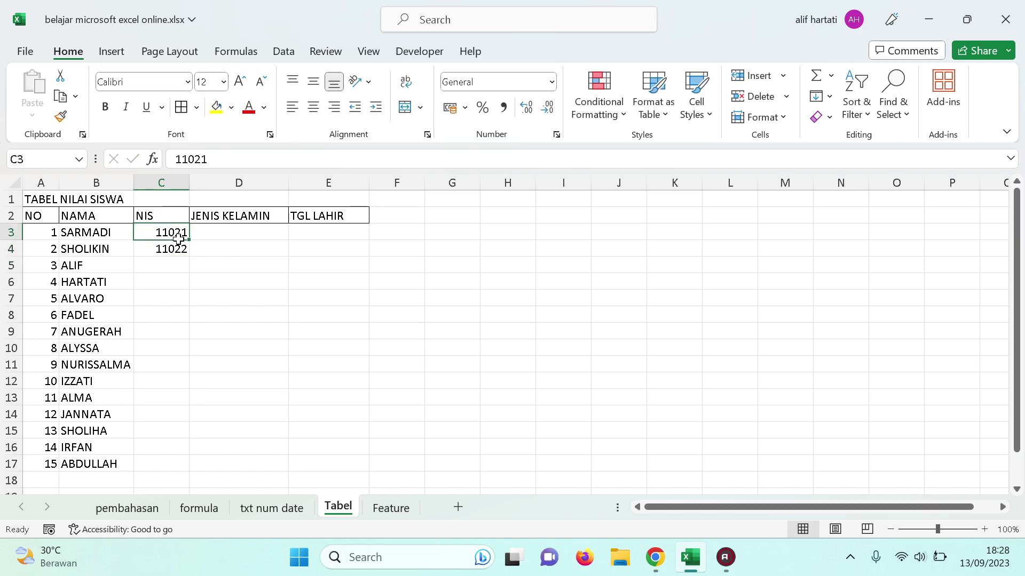
drag(178, 238, 181, 250)
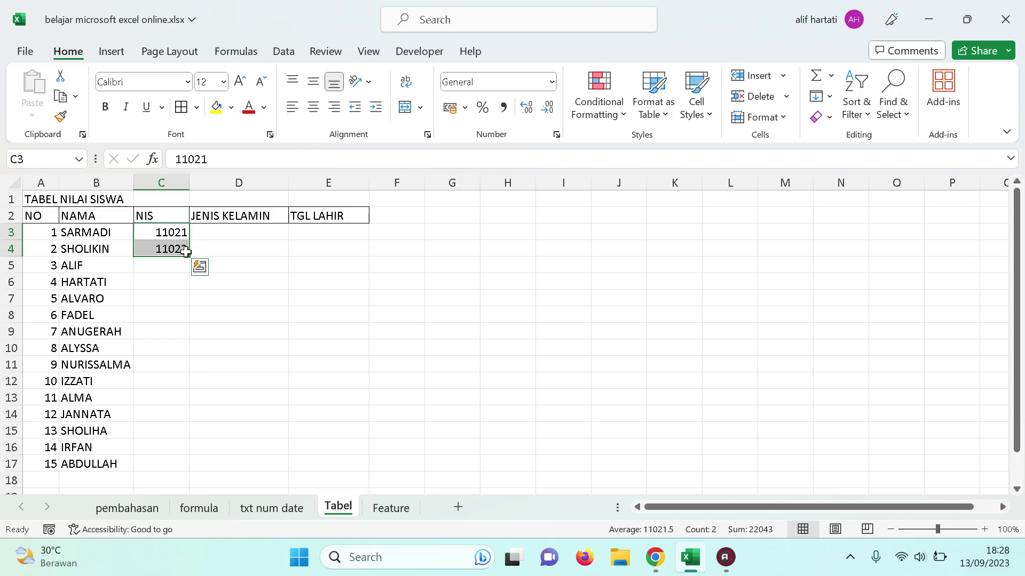
drag(190, 256, 176, 467)
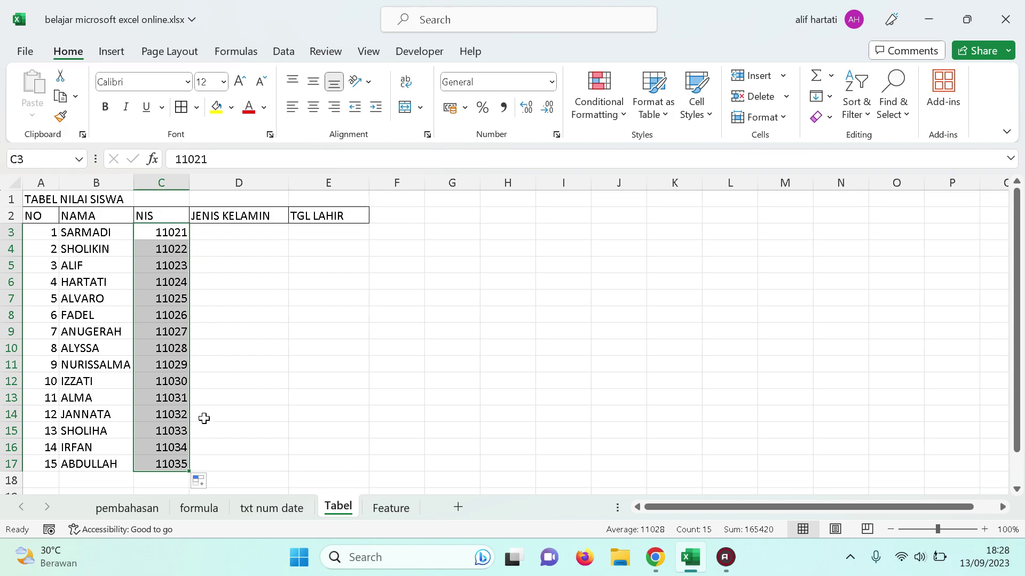
Enter the JENIS KELAMIN values L, L, P, P in cells D3 to D6
click(226, 233)
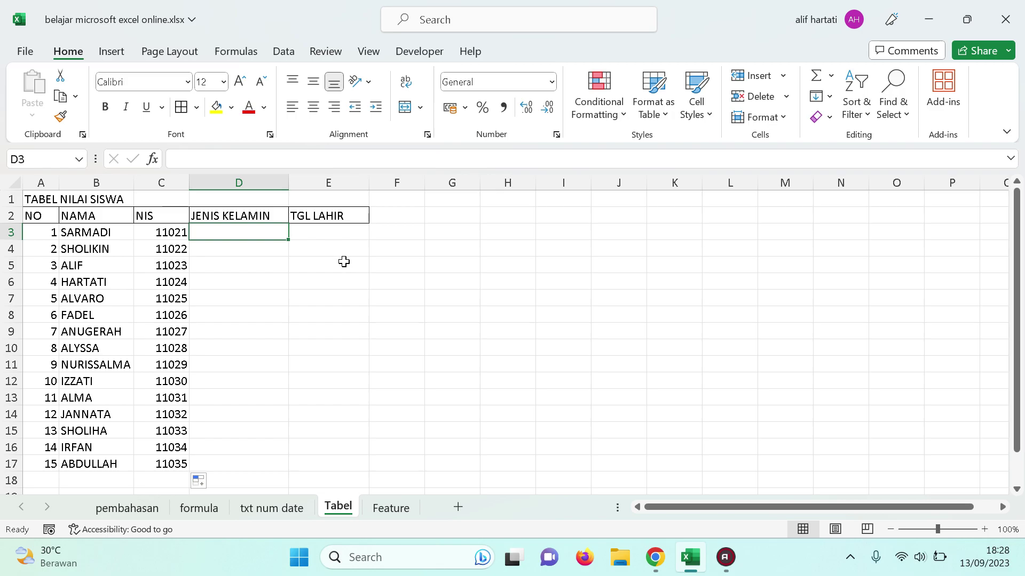
text(L)
key(Return)
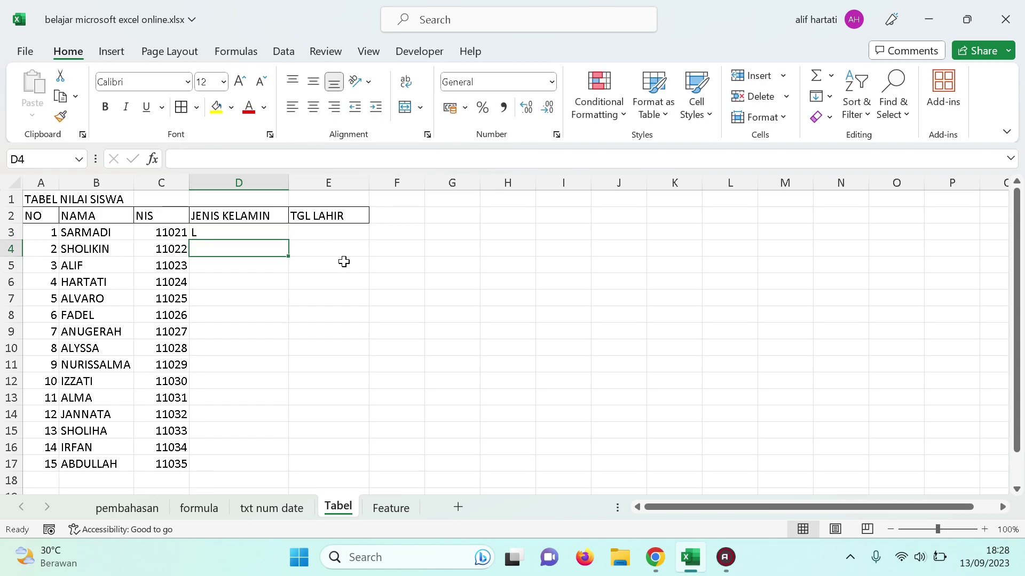
text(L)
key(Return)
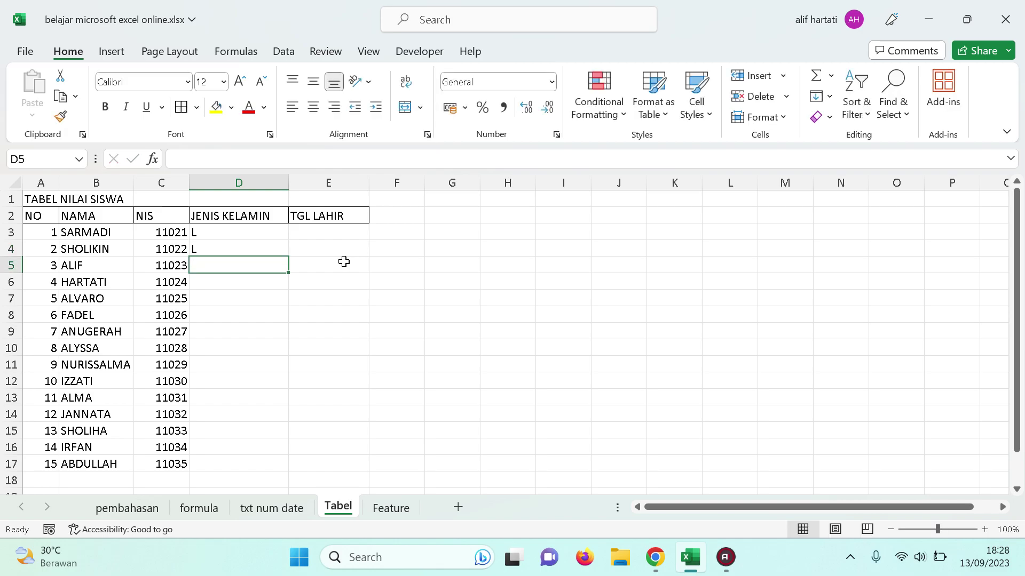
text(P)
key(Return)
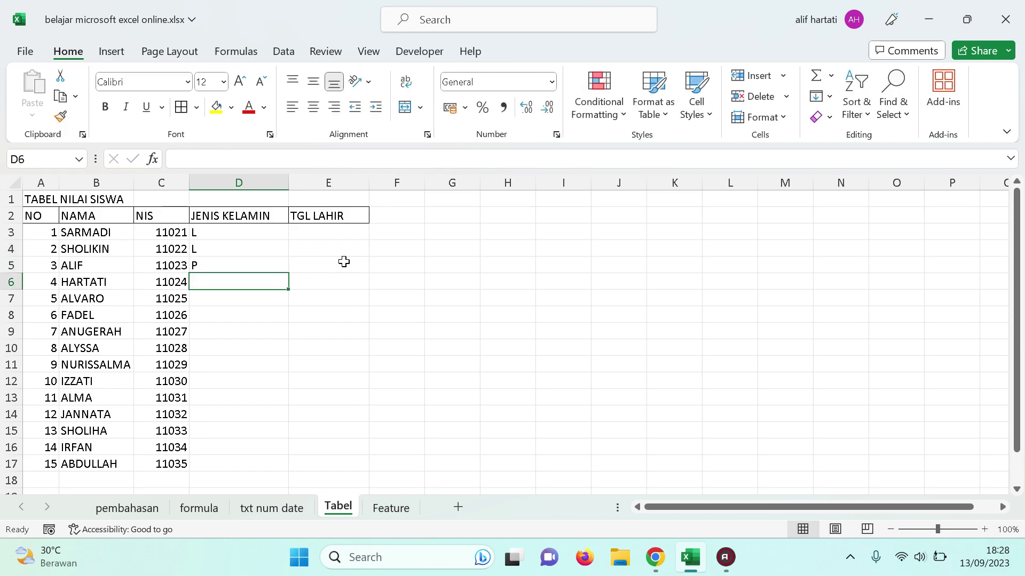
text(P)
key(Return)
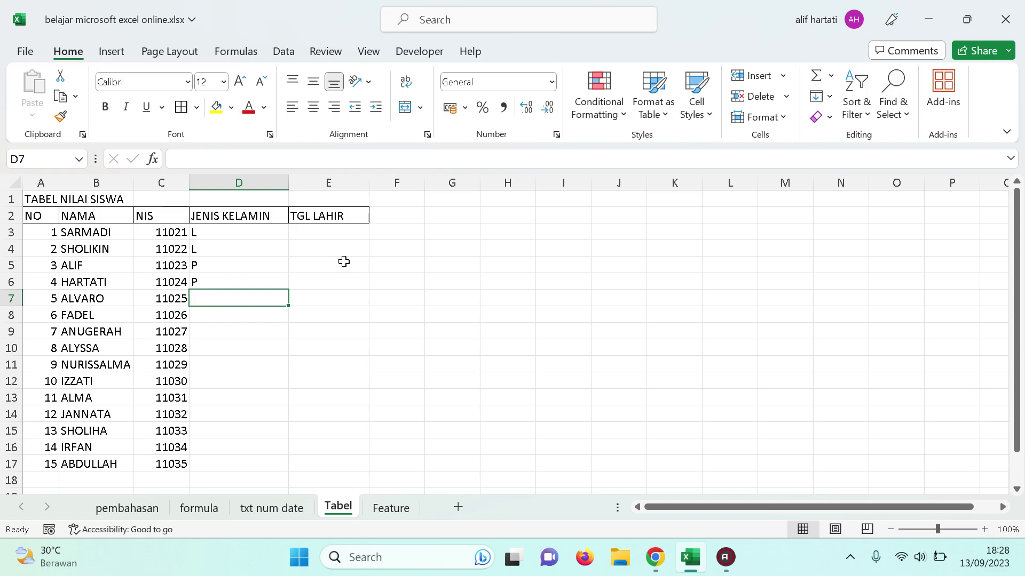
Enter the JENIS KELAMIN values L, L, L, P, P, P in cells D7 to D12
text(L)
key(Return)
text(L)
key(Return)
text(L)
key(Return)
text(P)
key(Return)
text(P)
key(Return)
text(P)
key(Return)
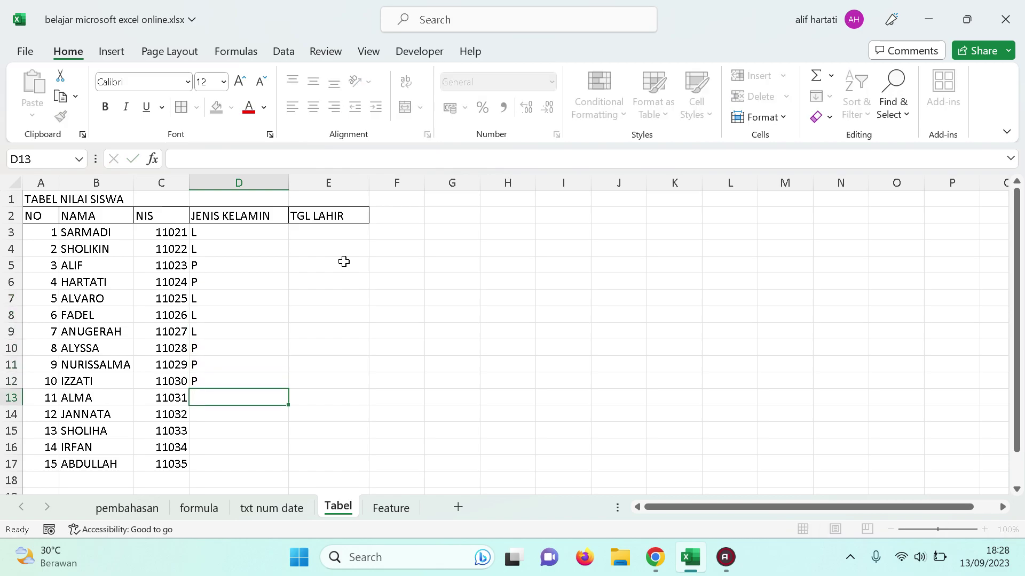
Enter the JENIS KELAMIN values P, P, P, L, L in cells D13 to D17
text(P)
key(Return)
text(P)
key(Return)
text(P)
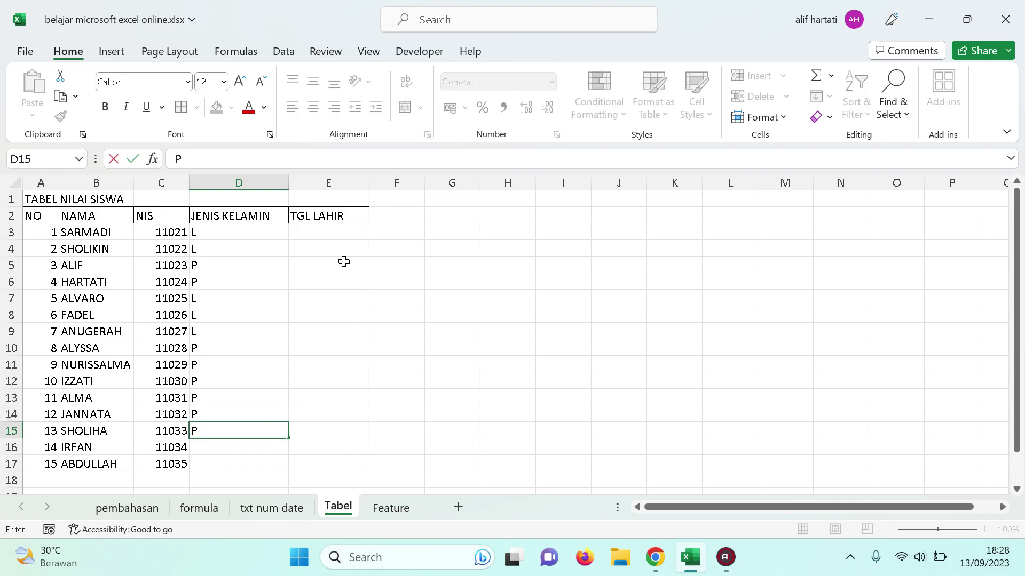
key(Return)
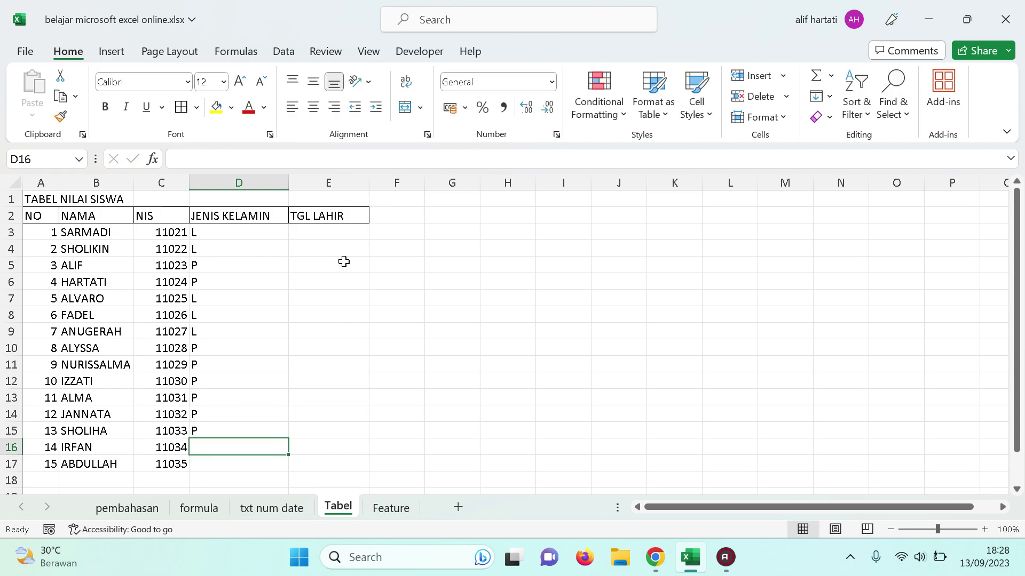
text(L)
key(Return)
text(L)
key(Return)
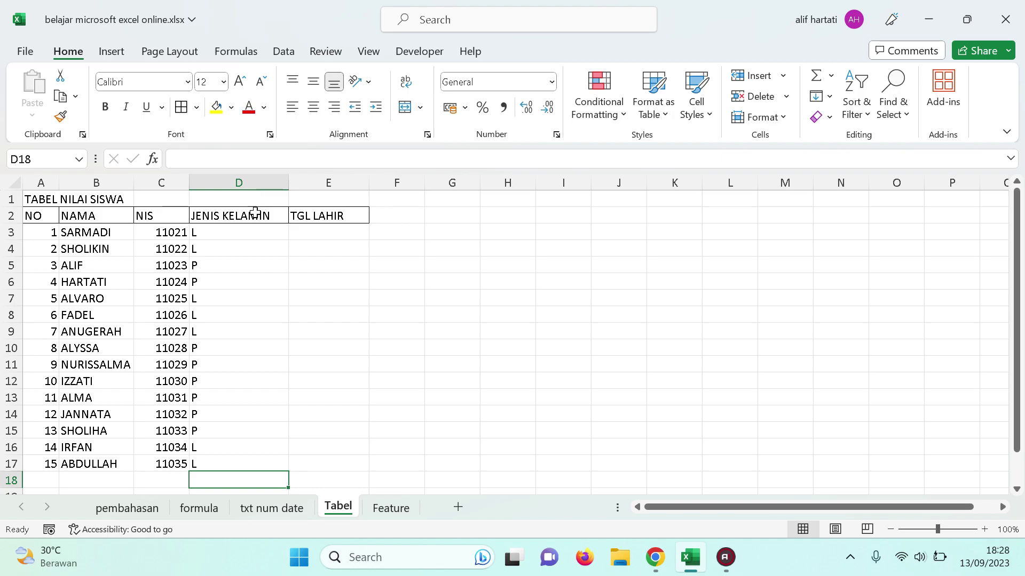
Narrow the JENIS KELAMIN column and choose the Number format category for its heading cell D2
drag(287, 182, 231, 187)
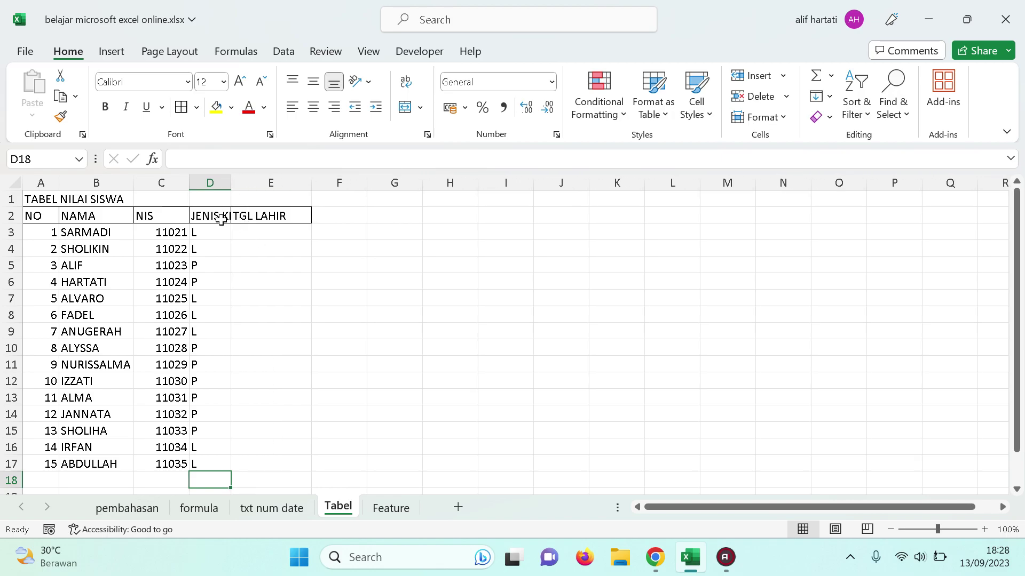
click(219, 219)
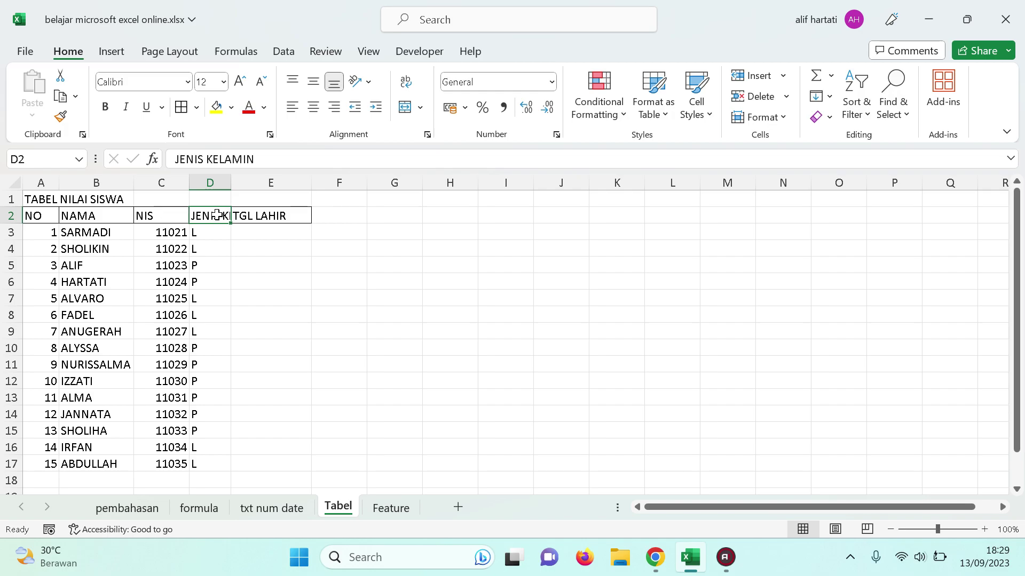
right_click(216, 214)
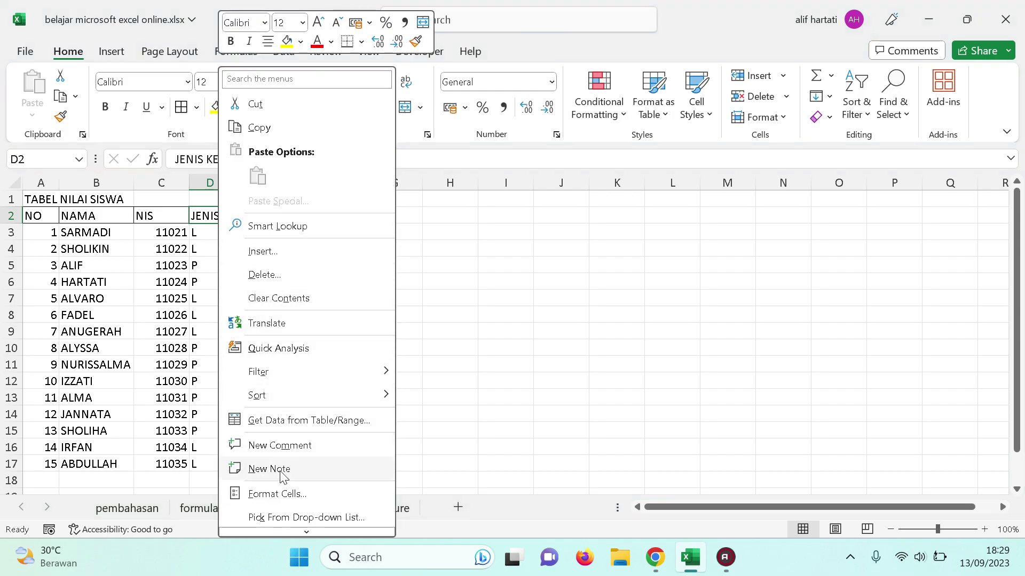
click(279, 494)
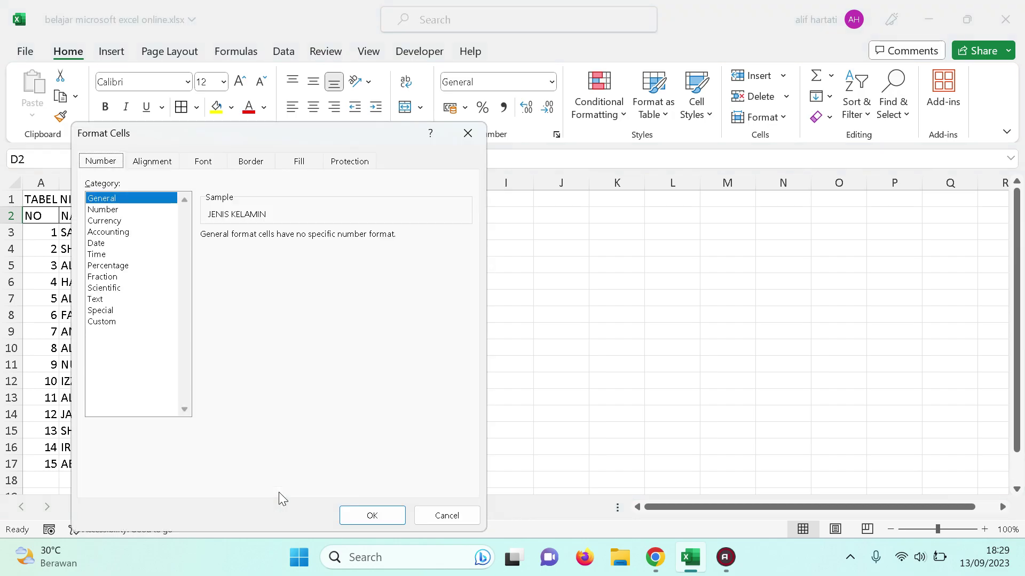
click(116, 322)
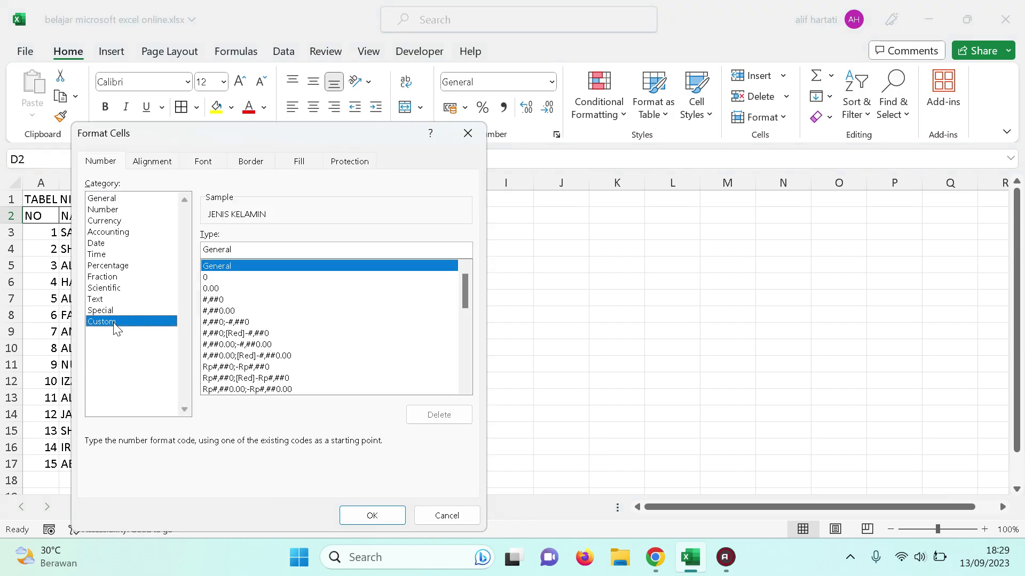
click(98, 211)
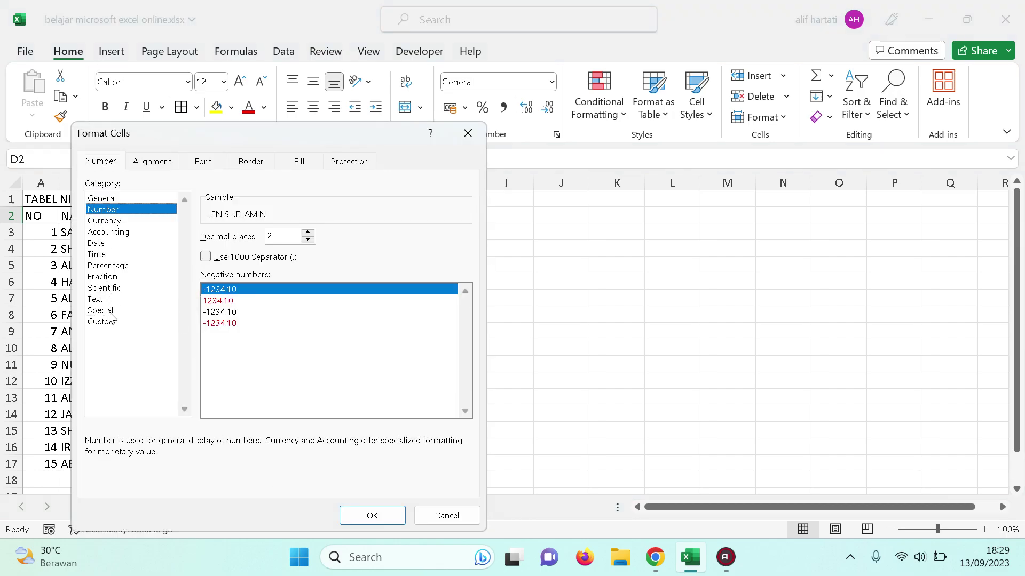
click(107, 221)
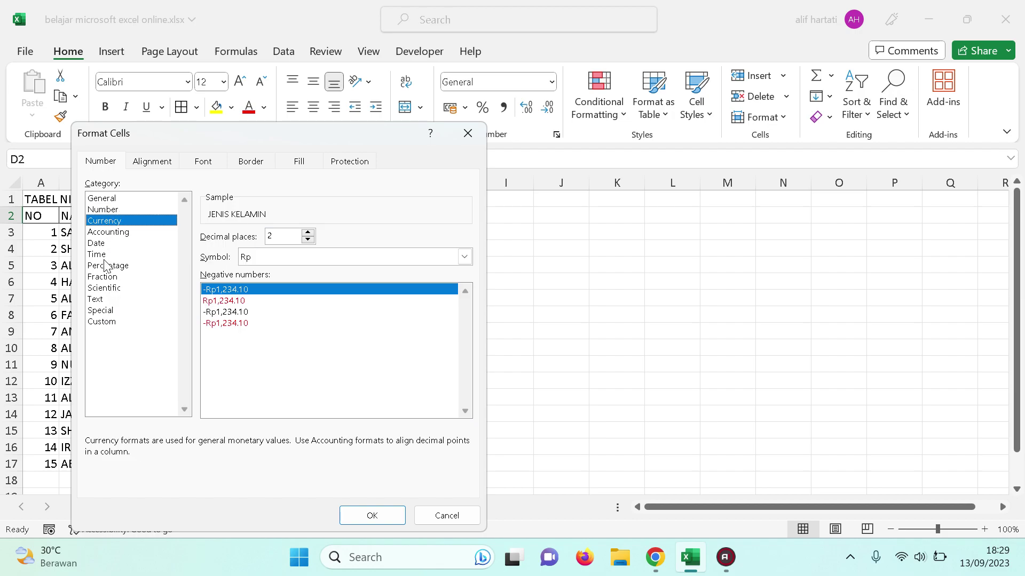
click(108, 323)
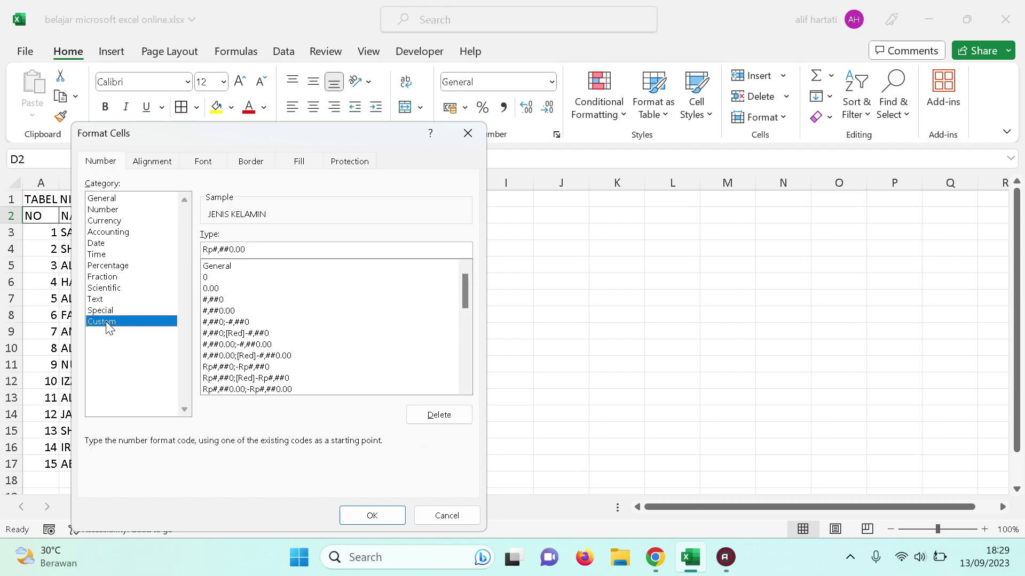
click(105, 221)
click(107, 212)
Wrap the text of heading D2 and resize column D and row 2 so the heading fits on two lines
click(166, 165)
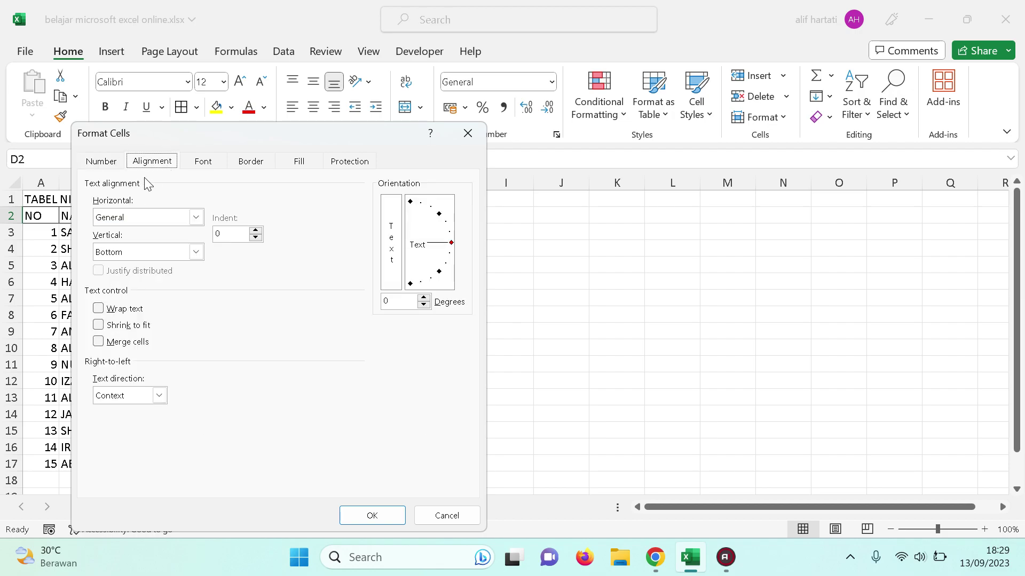
click(122, 311)
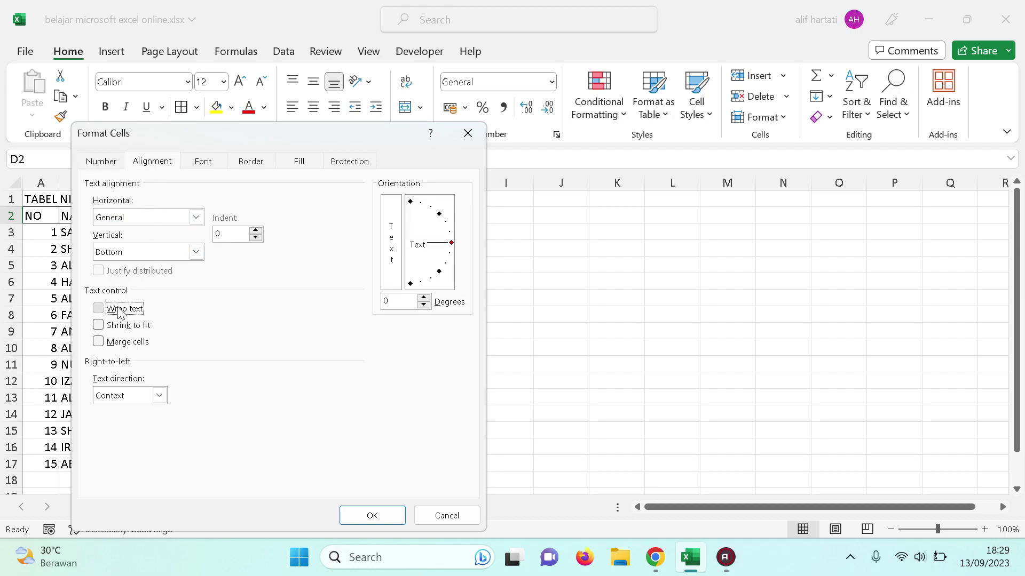
click(352, 512)
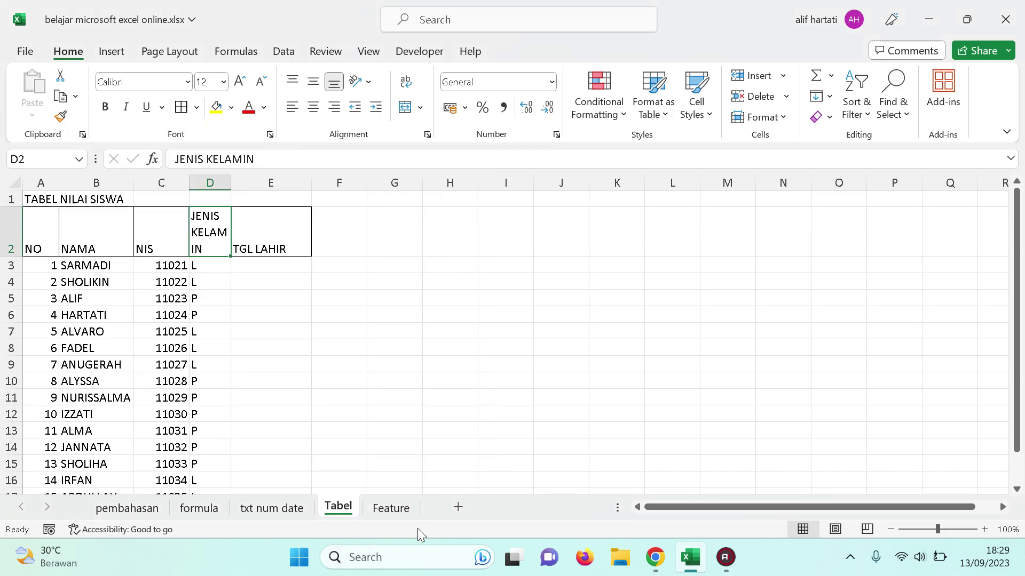
drag(231, 183, 244, 183)
drag(11, 257, 12, 239)
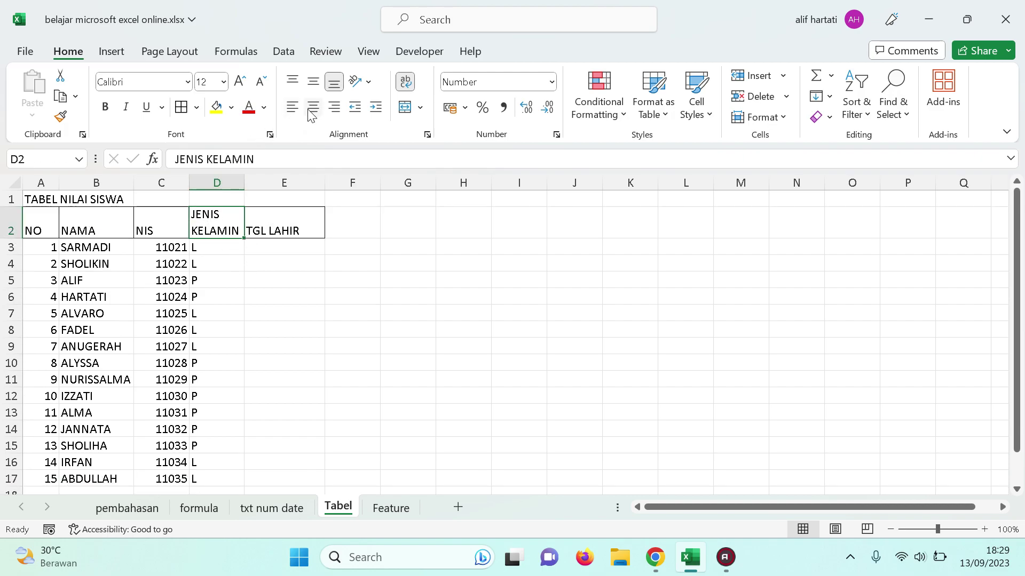
Center the headings in A2:E2 both vertically and horizontally
drag(41, 224, 276, 229)
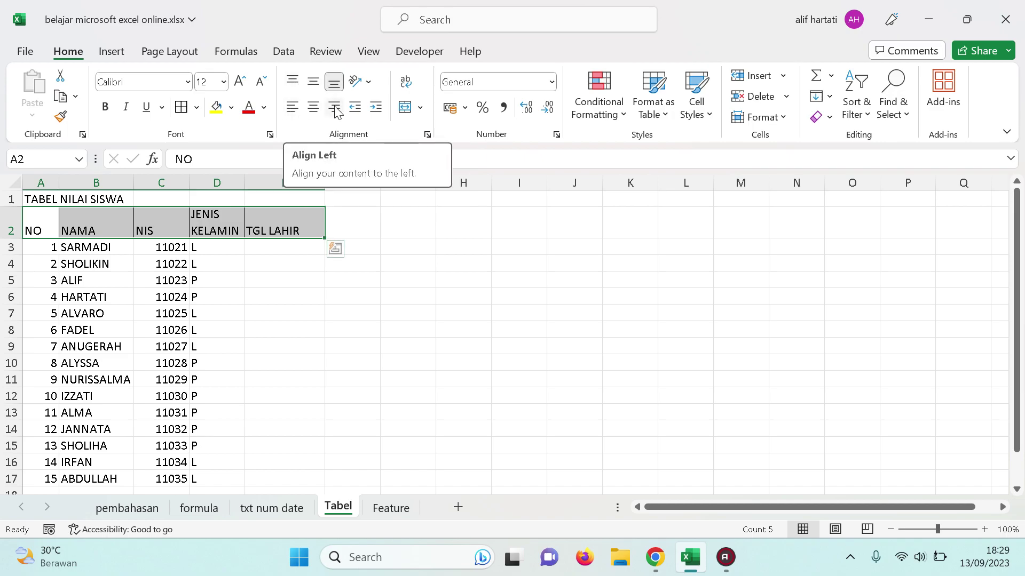
click(313, 82)
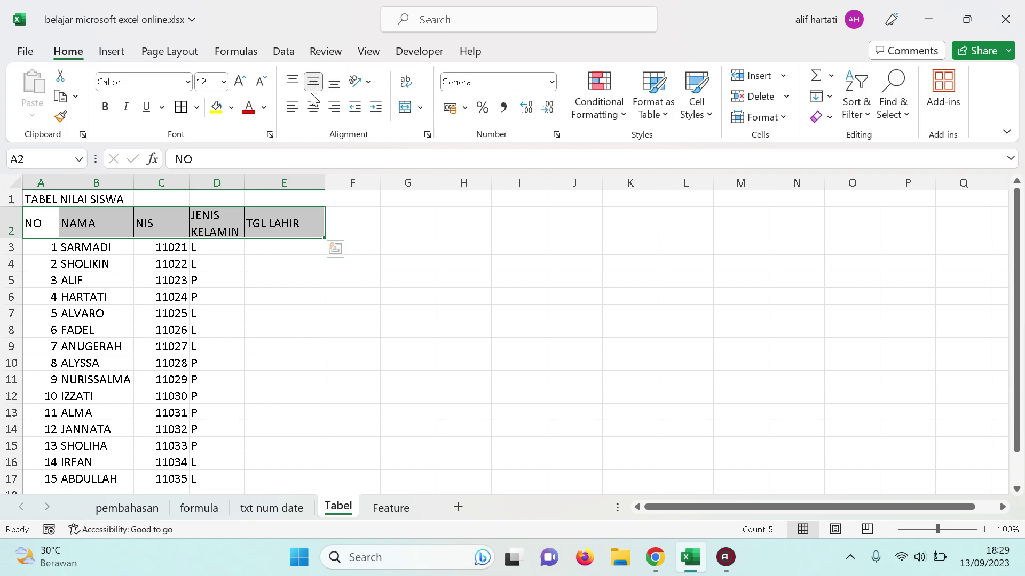
click(313, 107)
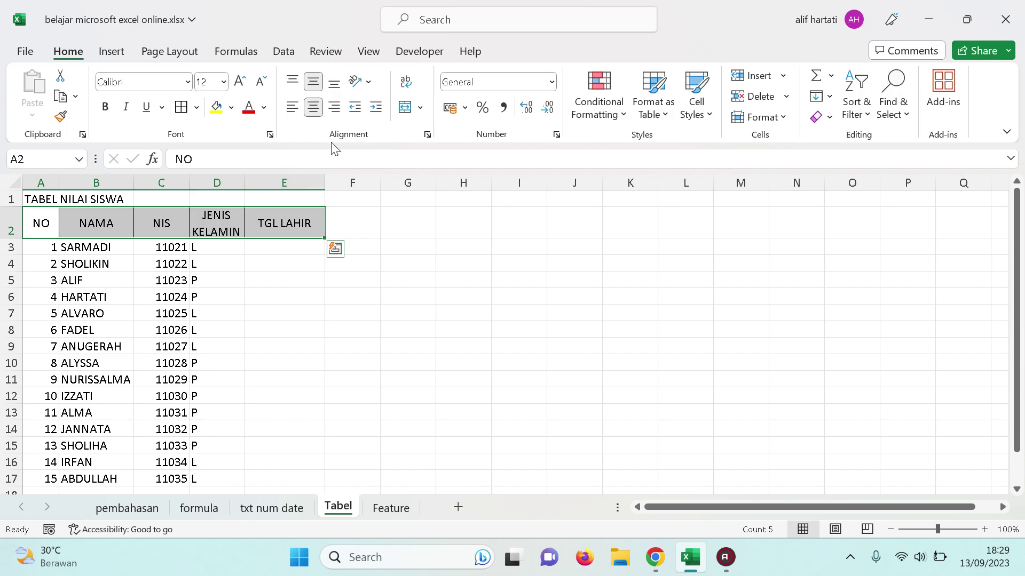
Fill the heading cells A2:E2 with the standard green color and make their text bold
click(230, 109)
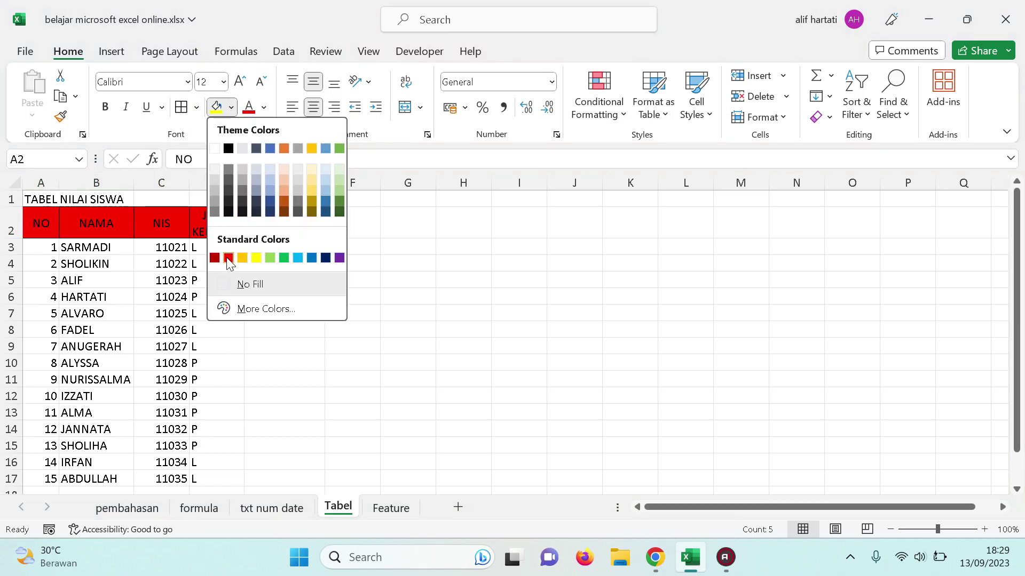
click(284, 258)
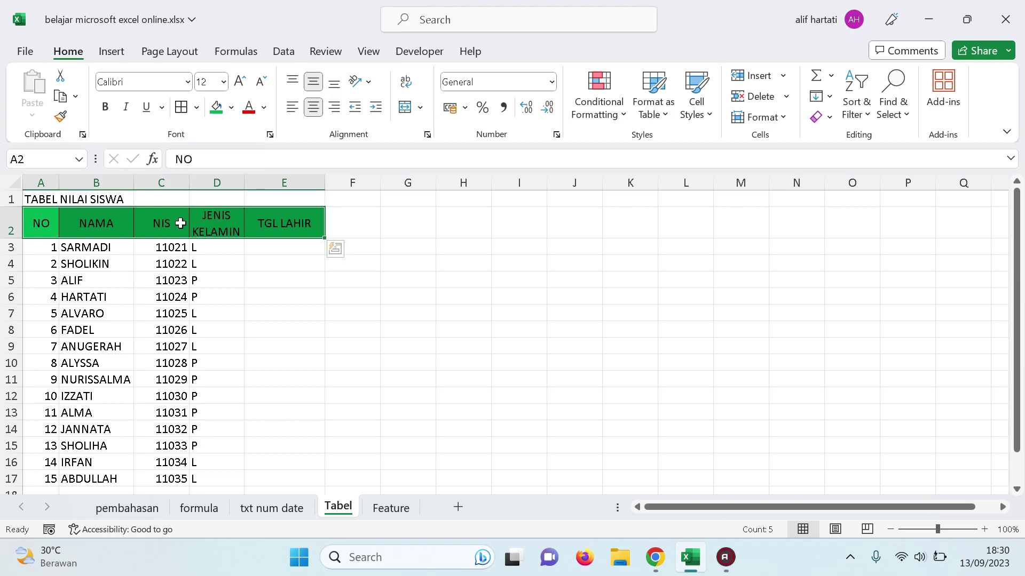
click(105, 109)
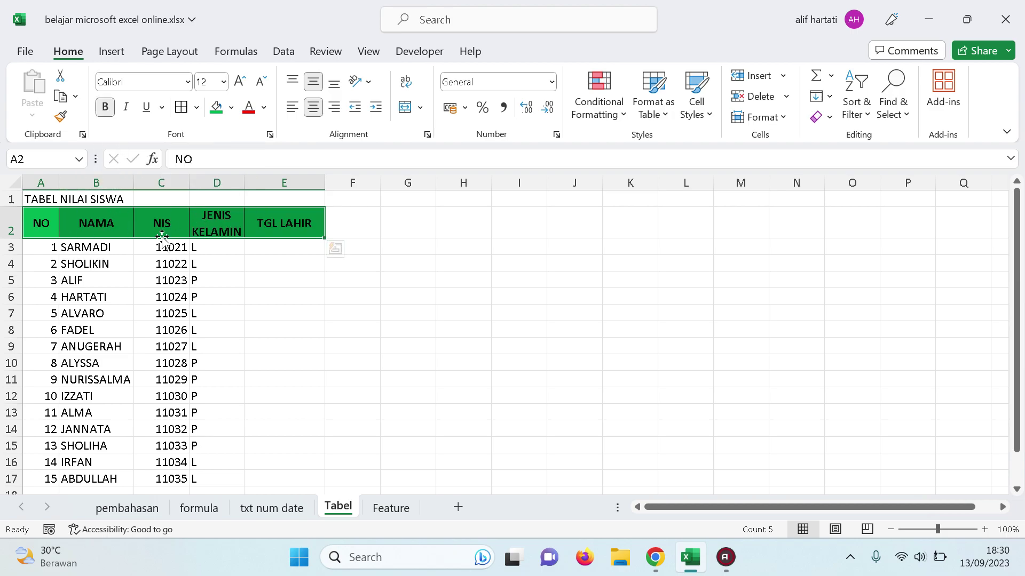
Widen the TGL LAHIR column slightly and select cell E3 below its heading
drag(325, 183, 336, 183)
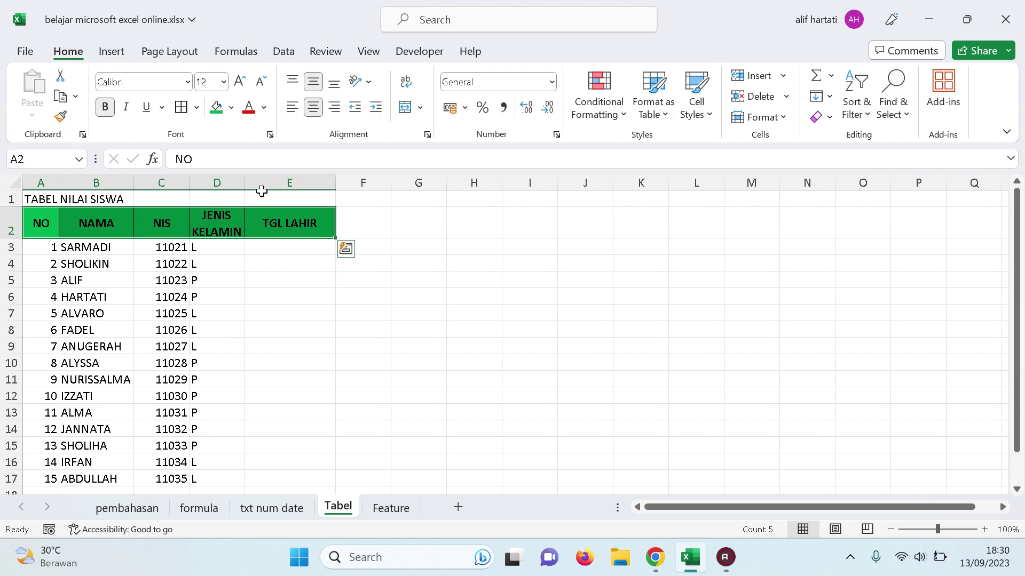
click(282, 246)
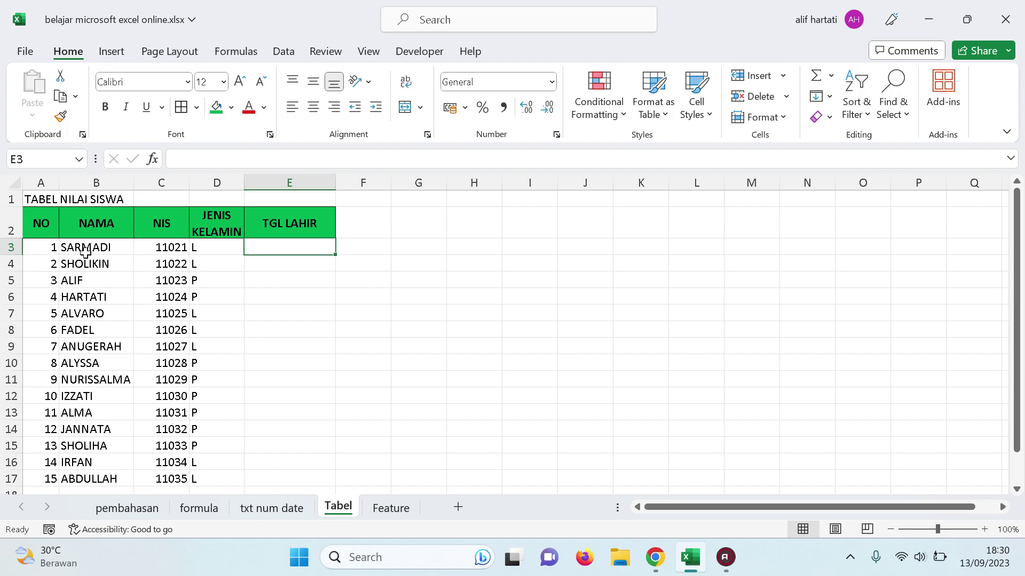
Center the gender entries in D3:D17 horizontally
drag(200, 247, 217, 478)
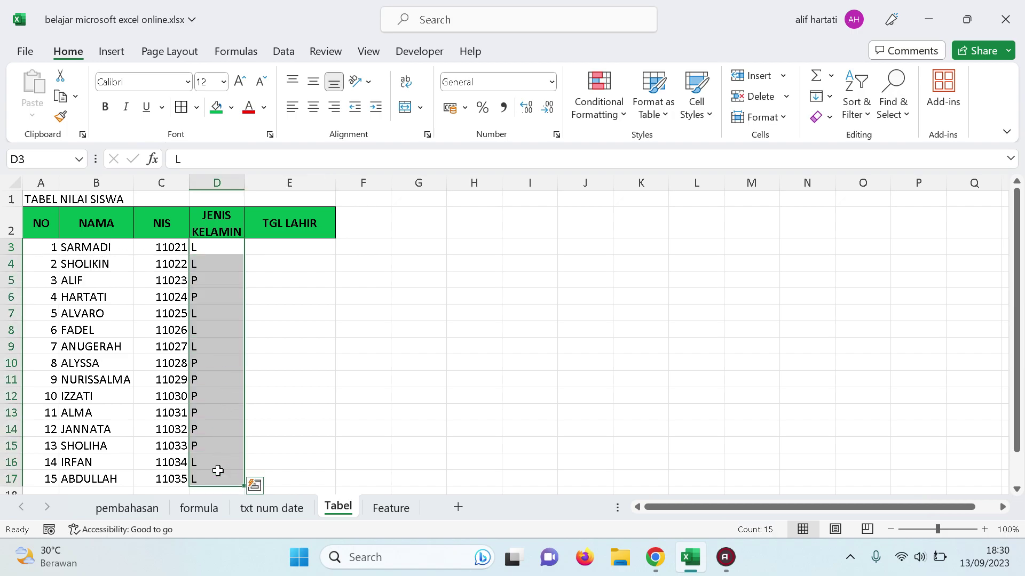
click(315, 107)
click(360, 295)
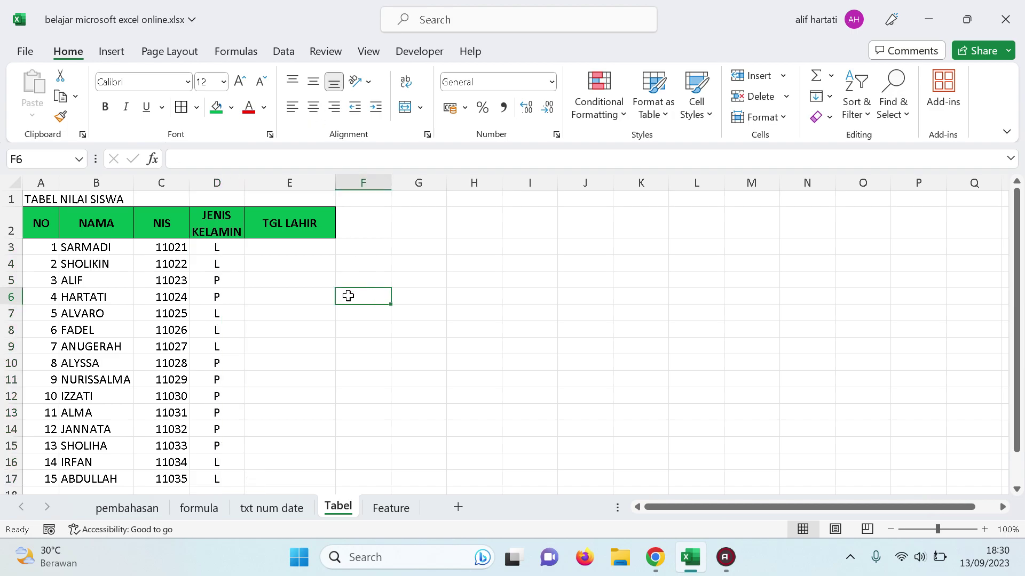
Enter six-digit birth dates without separators for the first two students in E3 and E4
click(279, 248)
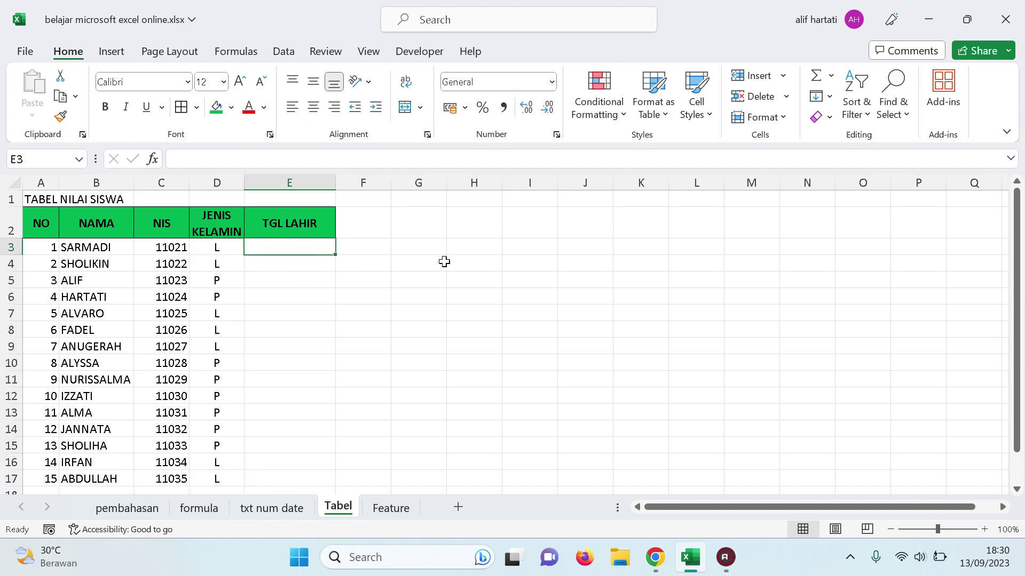
text(26035)
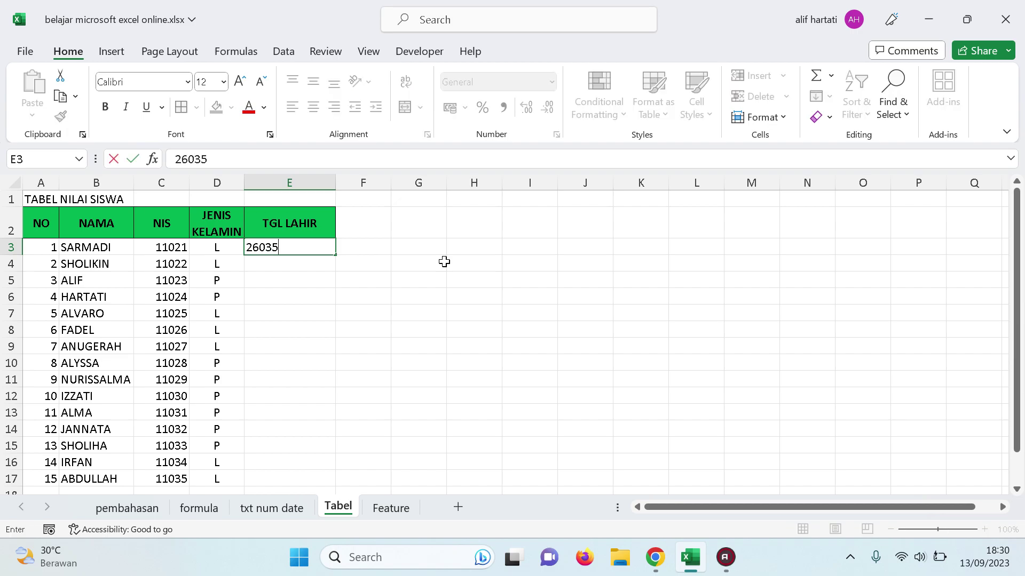
text(2)
key(Return)
text(2)
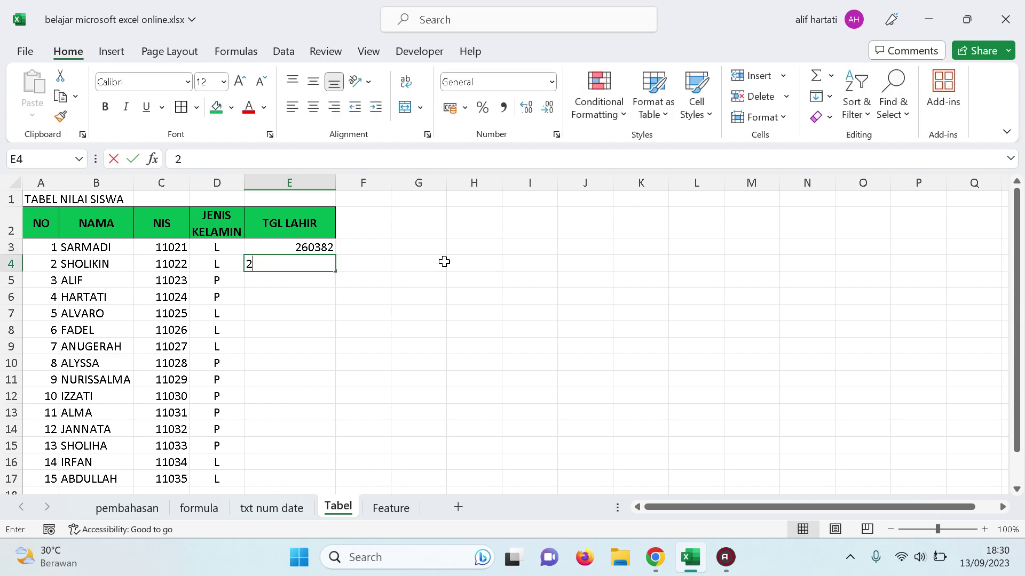
text(61281)
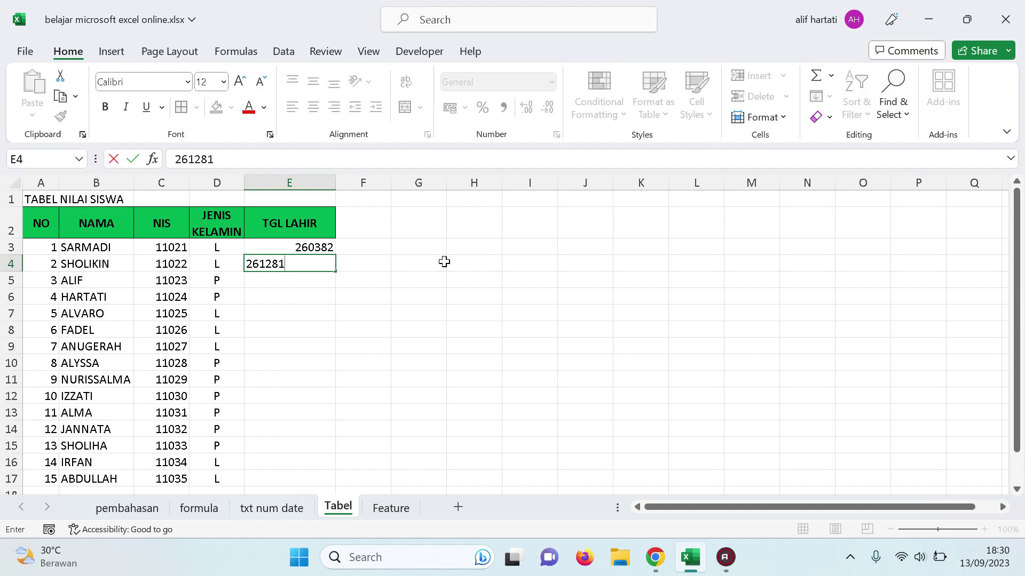
key(Return)
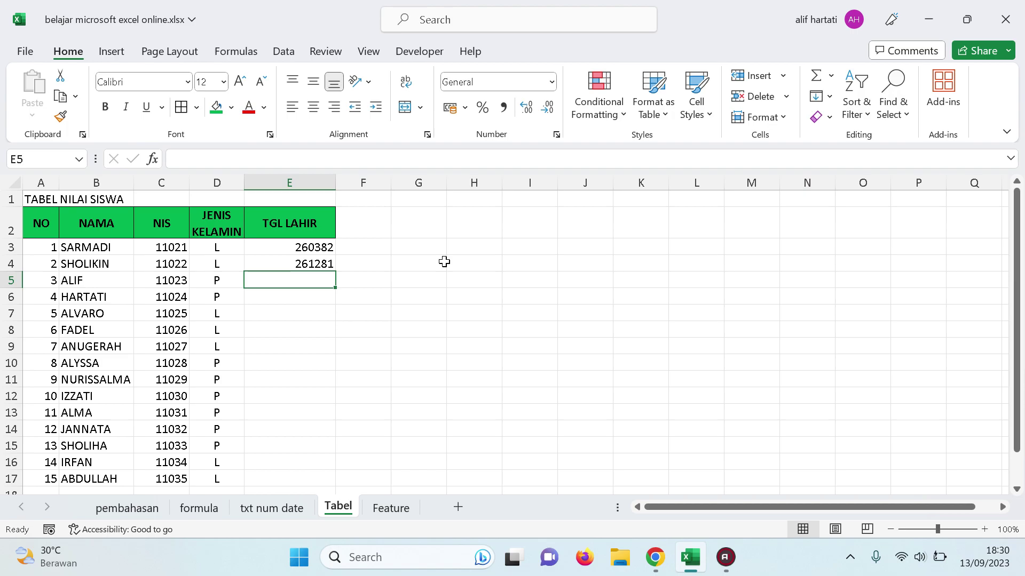
Replace the birth date in E4 with one that has a leading zero, again without separators
key(Up)
text(01)
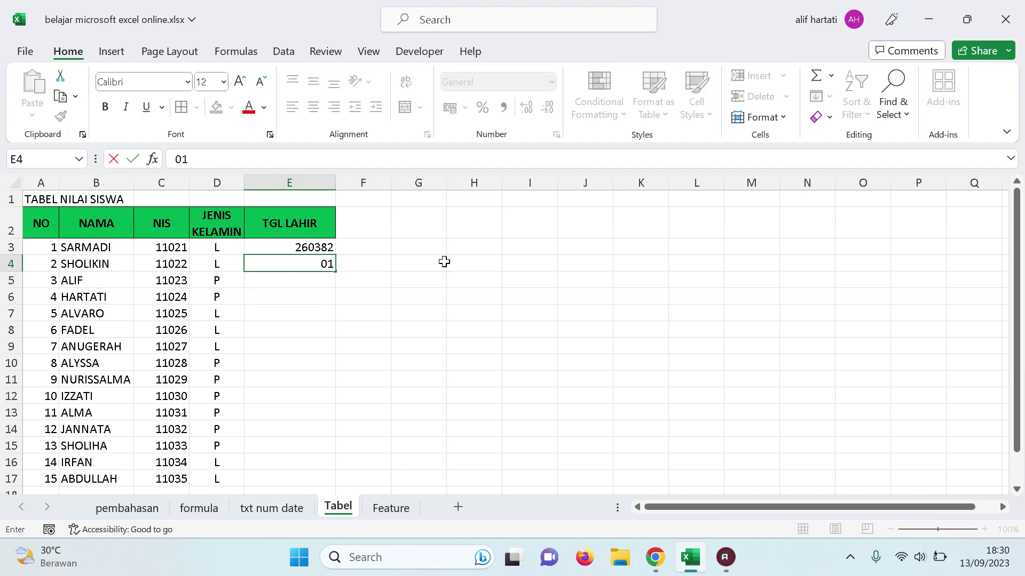
text(02)
text(5)
text(1)
key(BackSpace)
key(BackSpace)
text(85)
key(Return)
click(320, 263)
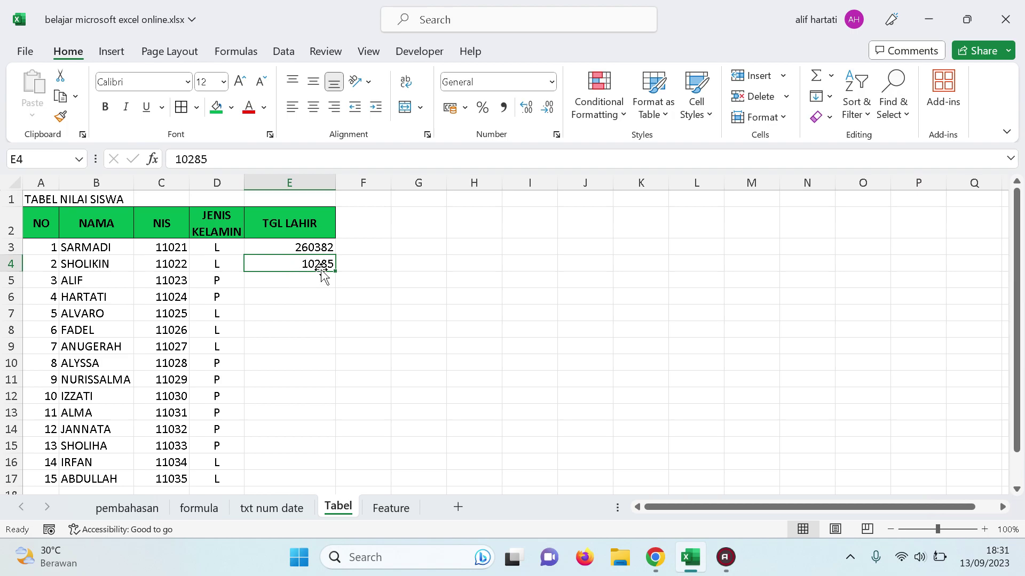
Re-enter the first two students' birth dates in E3 and E4 in day/month/year order with slashes as separators
click(312, 249)
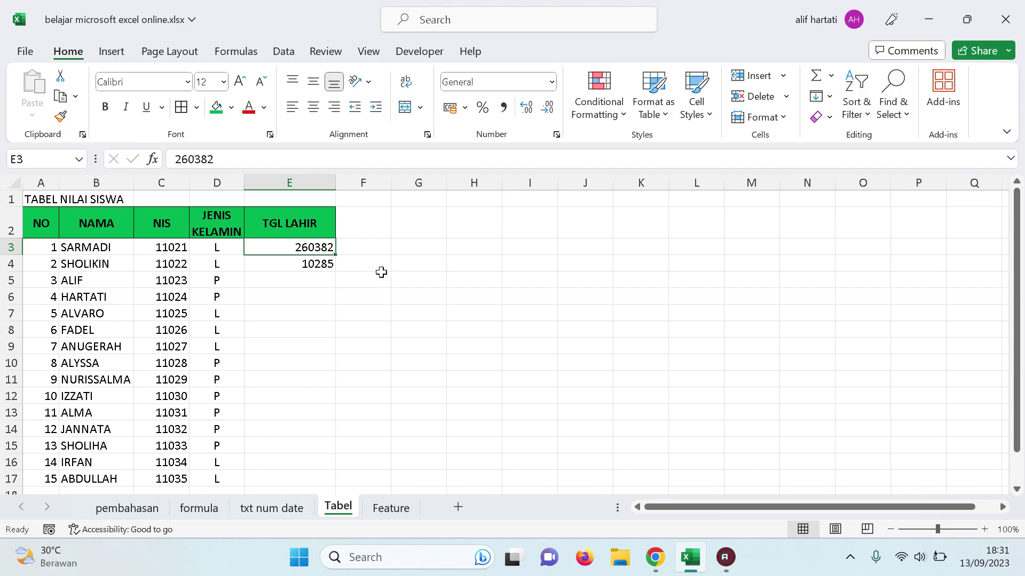
text(26/0382)
key(BackSpace)
key(BackSpace)
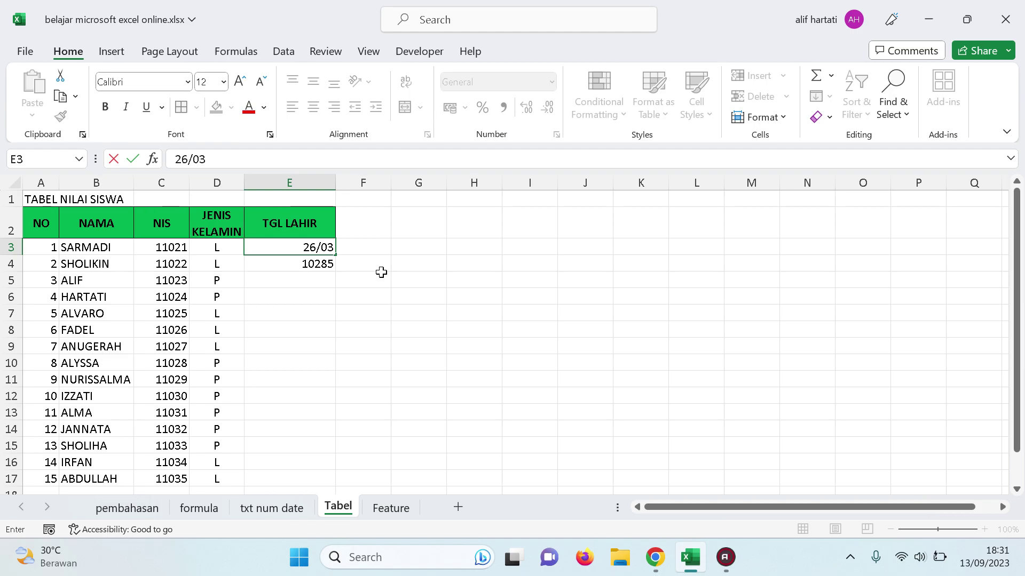
text(/0)
key(BackSpace)
text(82)
key(Return)
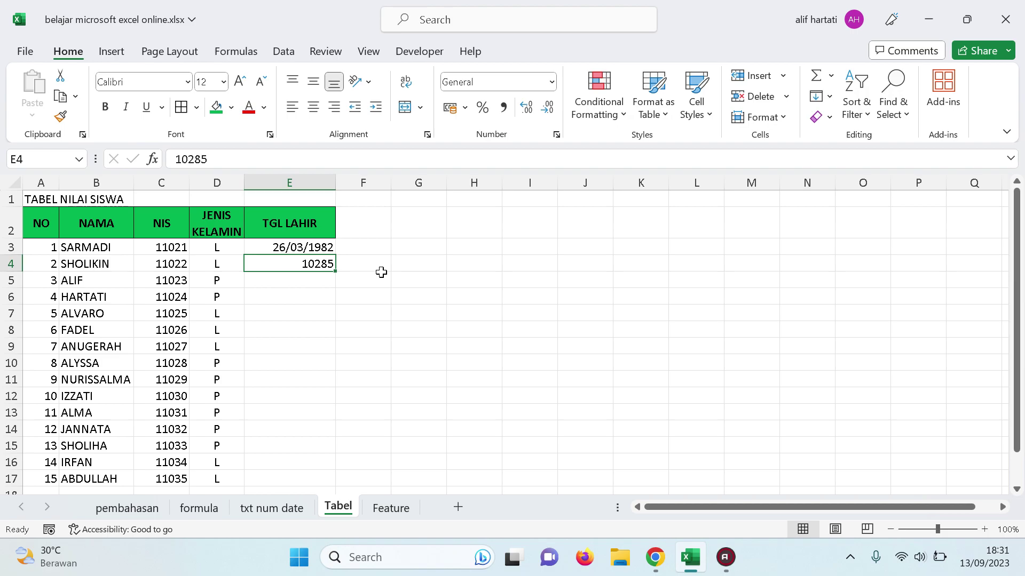
text(0)
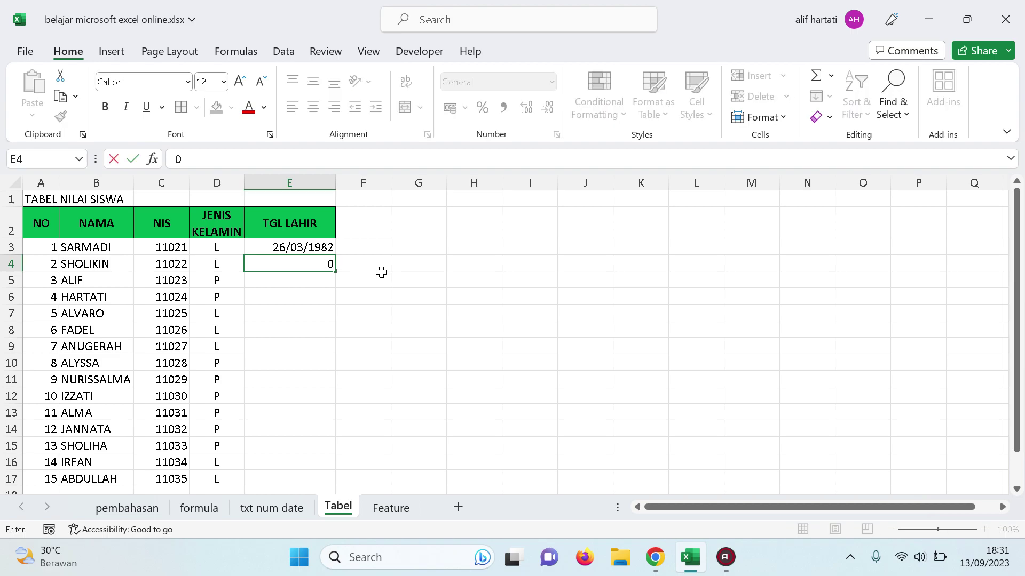
text(1/02/85)
key(Return)
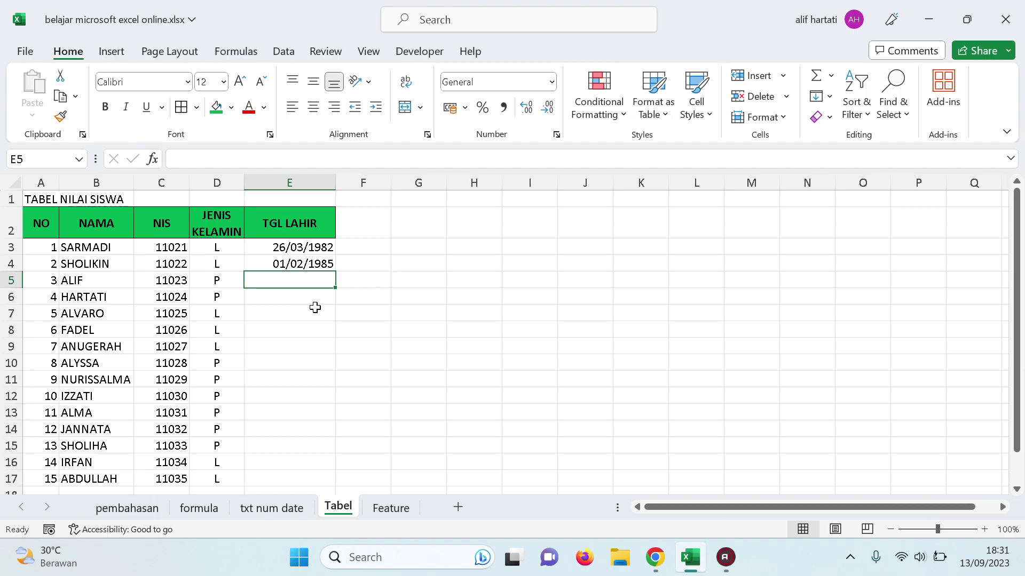
Enter the third and fourth students' birth dates with four-digit years in E5 and E6
text(13/05/1991)
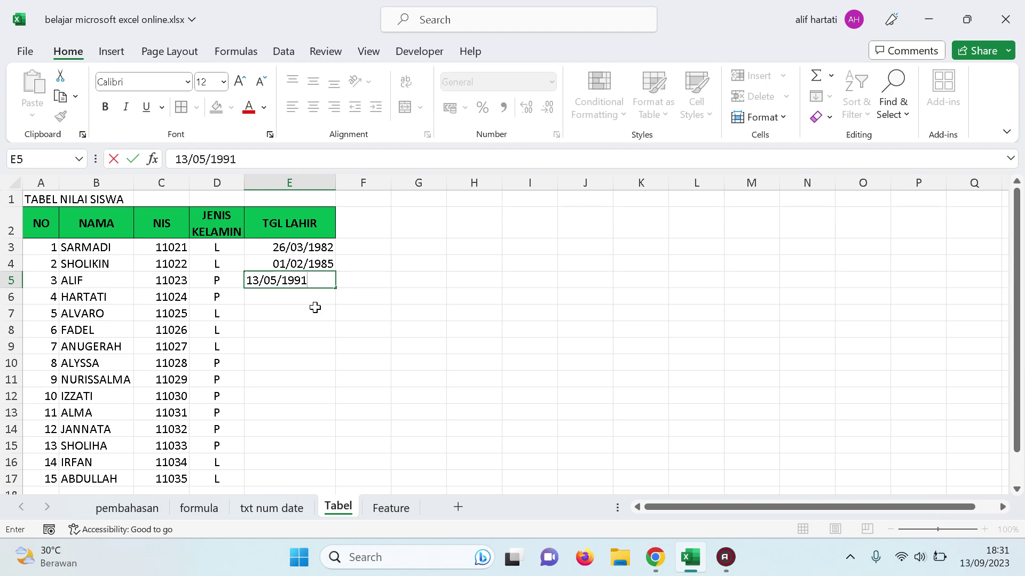
key(Return)
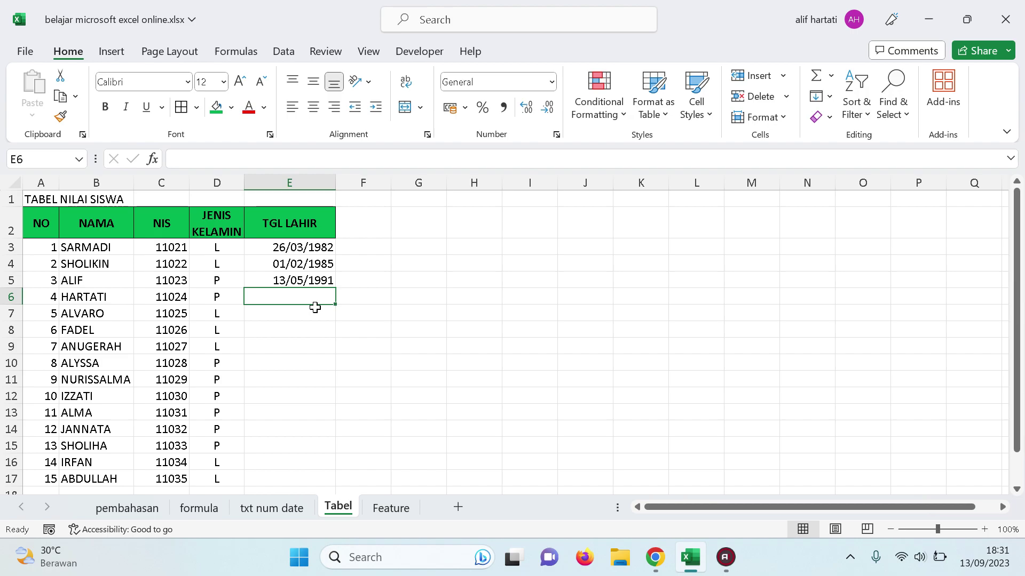
text(13)
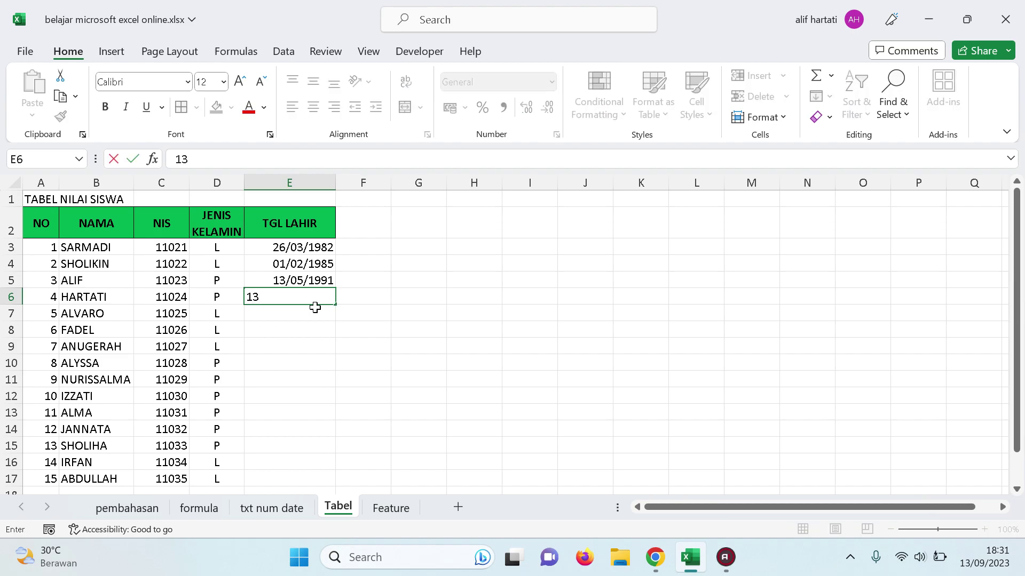
text(/04-1)
text(199)
key(Return)
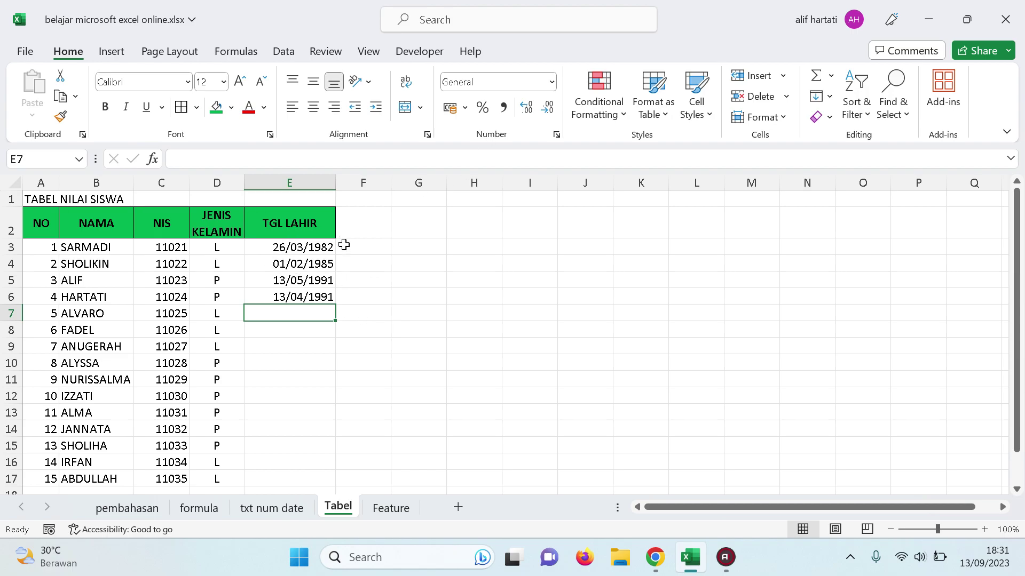
Copy the four birth dates in E3:E6 repeatedly down through E17
drag(324, 249, 344, 482)
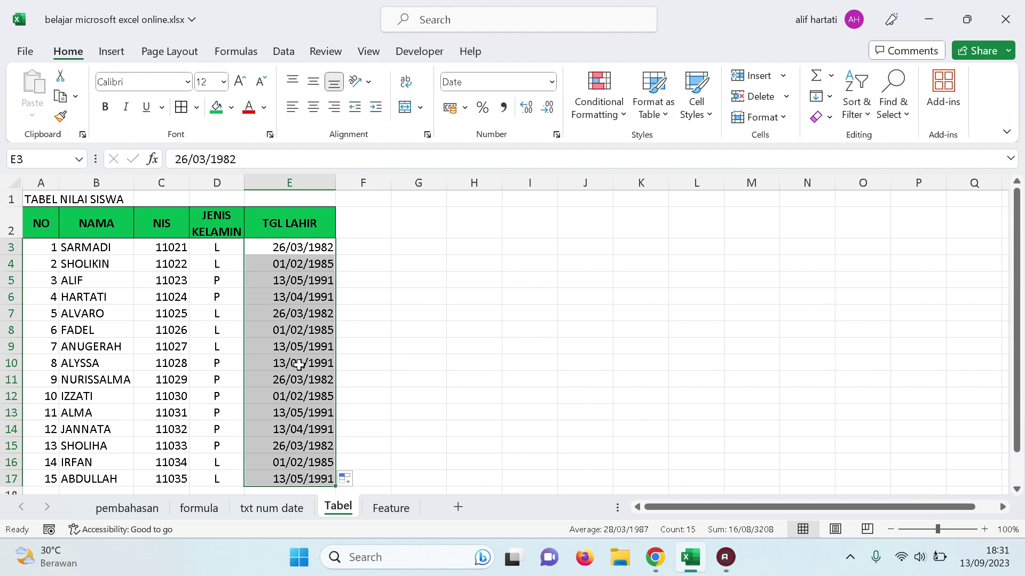
click(350, 345)
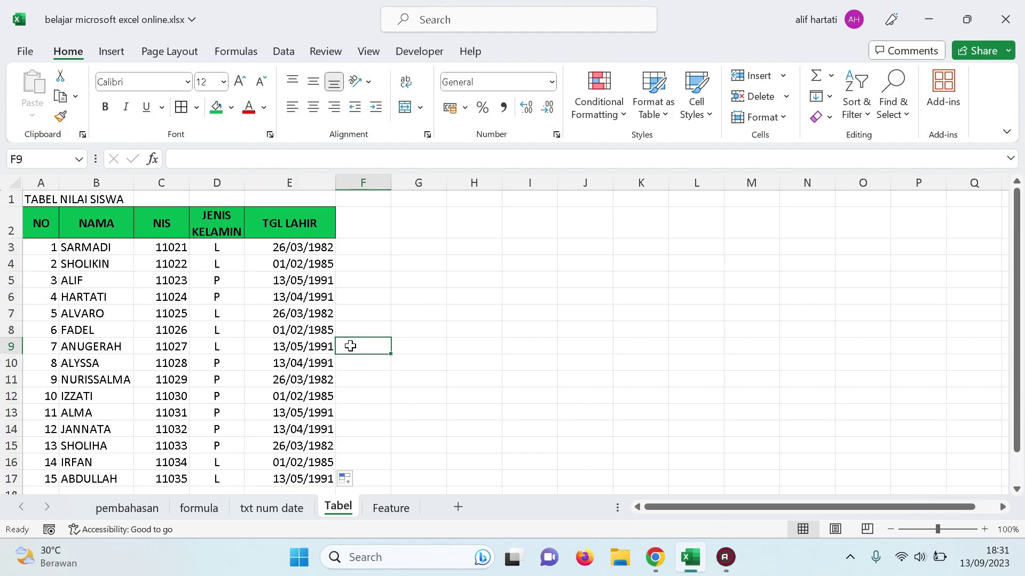
drag(308, 248, 321, 477)
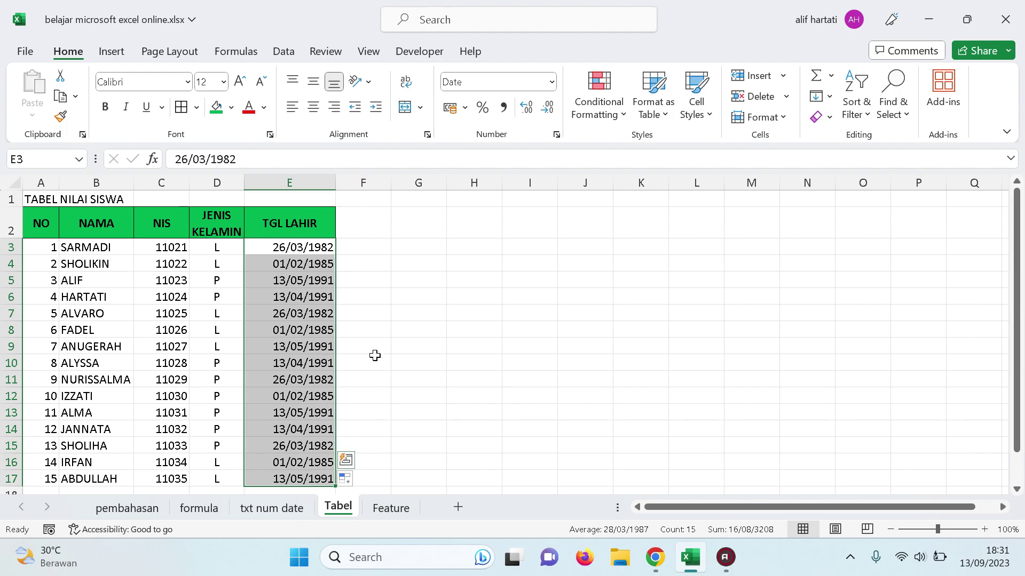
click(398, 385)
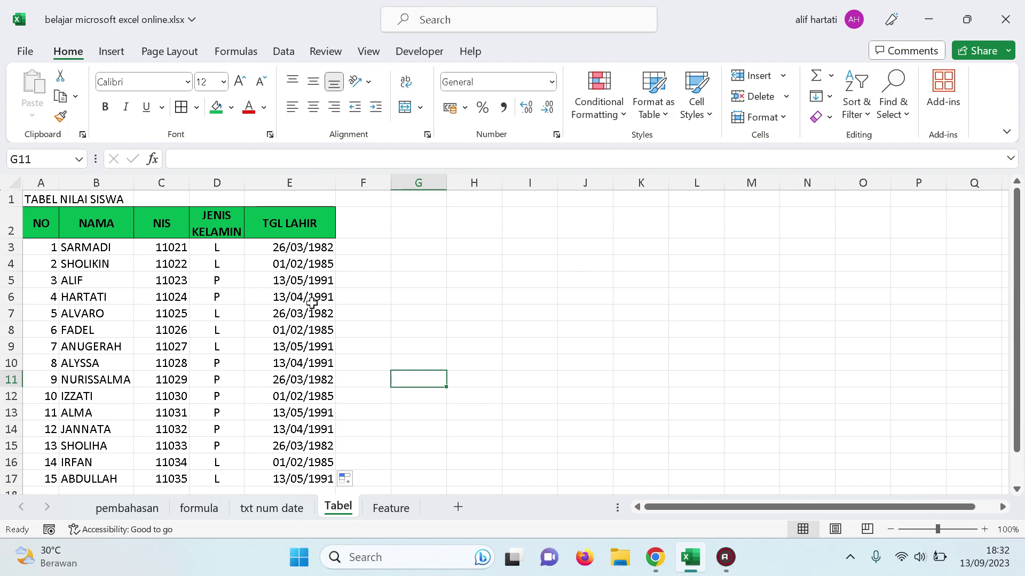
drag(292, 248, 302, 471)
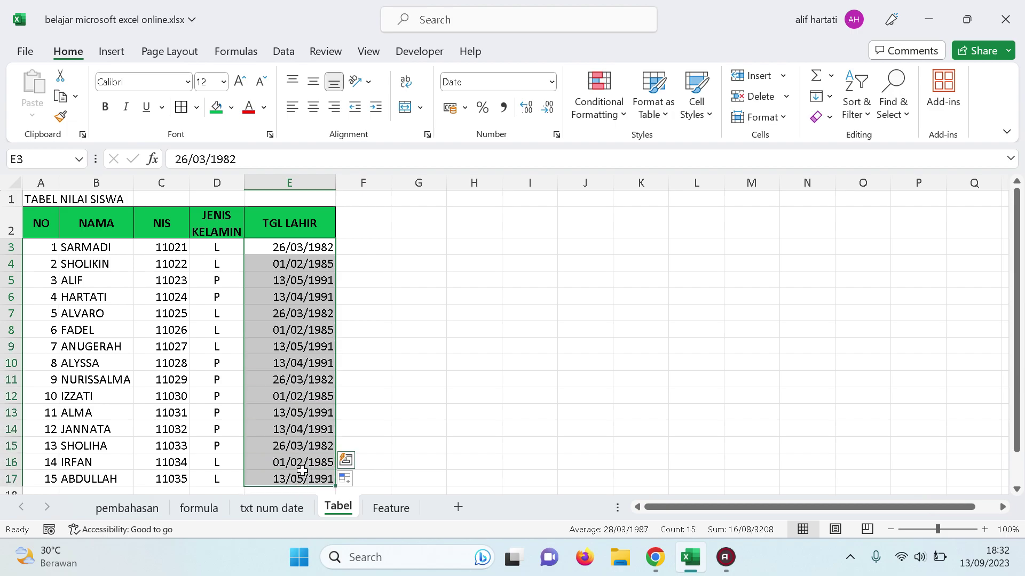
click(276, 249)
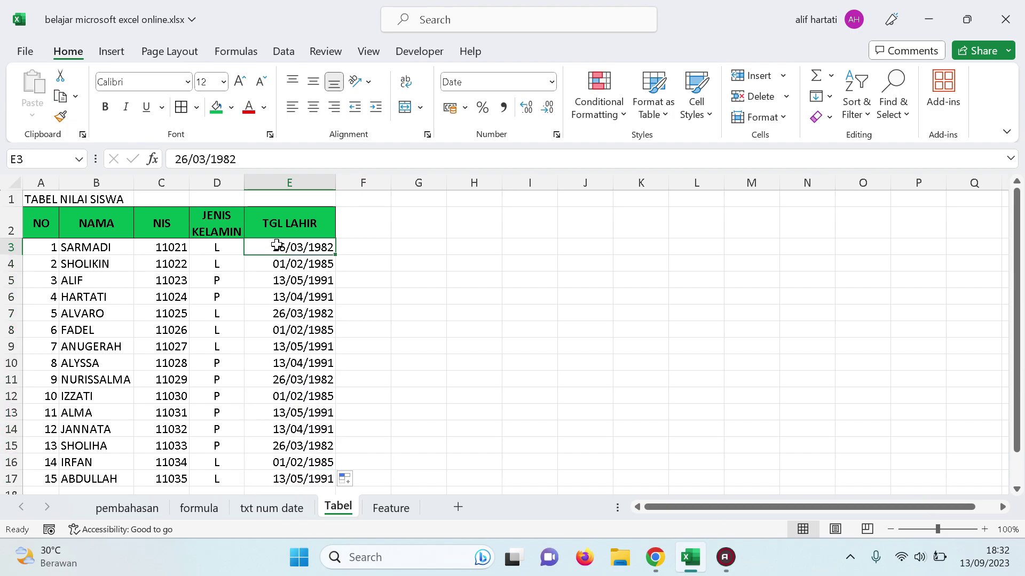
drag(282, 249, 293, 350)
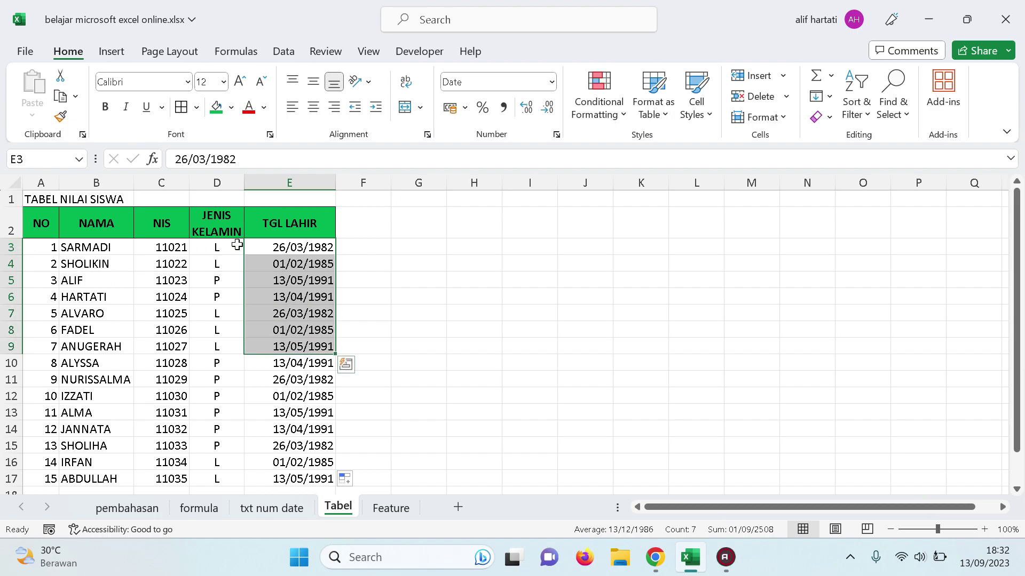
click(280, 247)
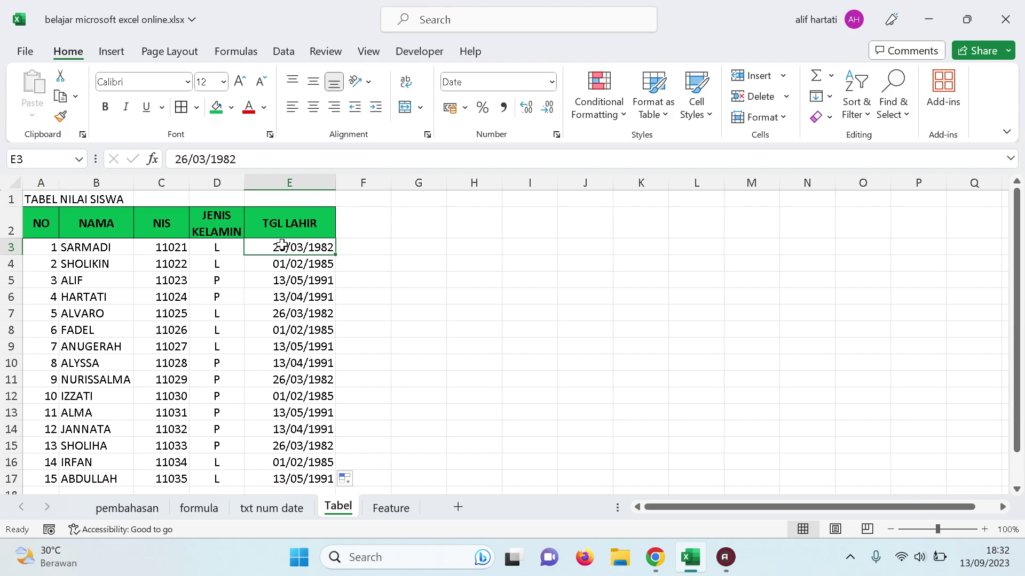
Apply the Short Date number format to the birth dates in E3:E17
drag(282, 247, 286, 481)
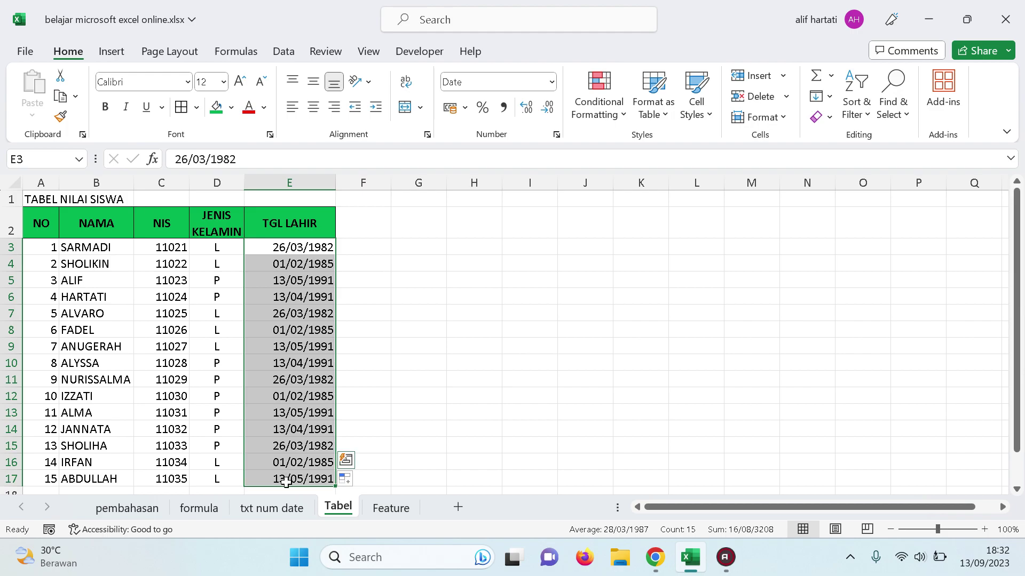
click(552, 83)
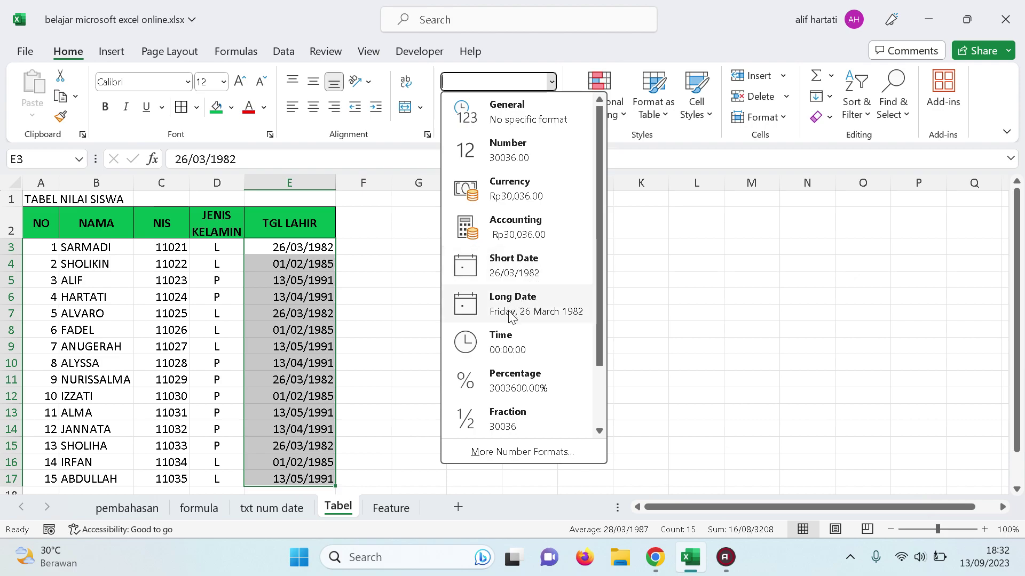
click(506, 276)
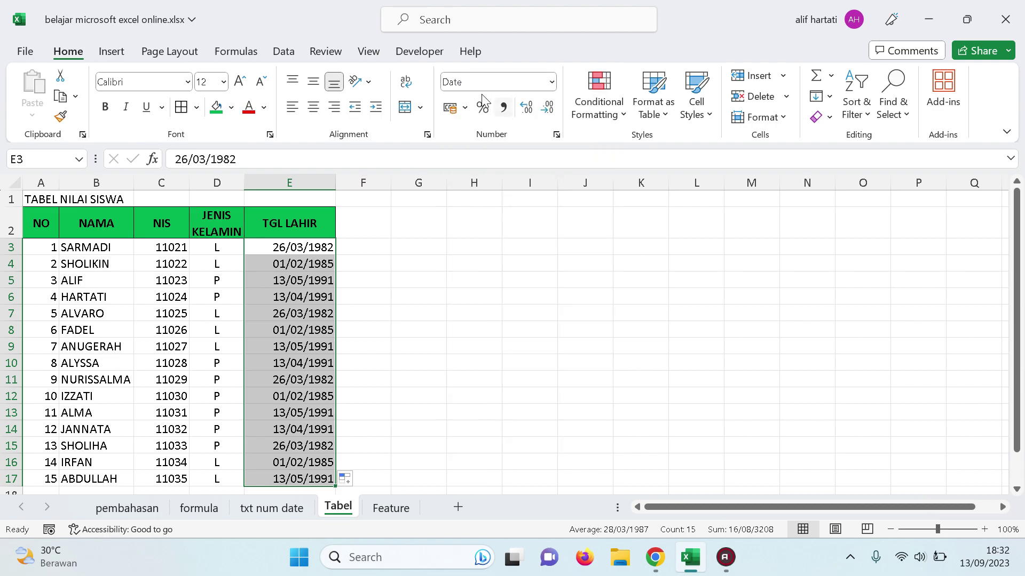
click(473, 363)
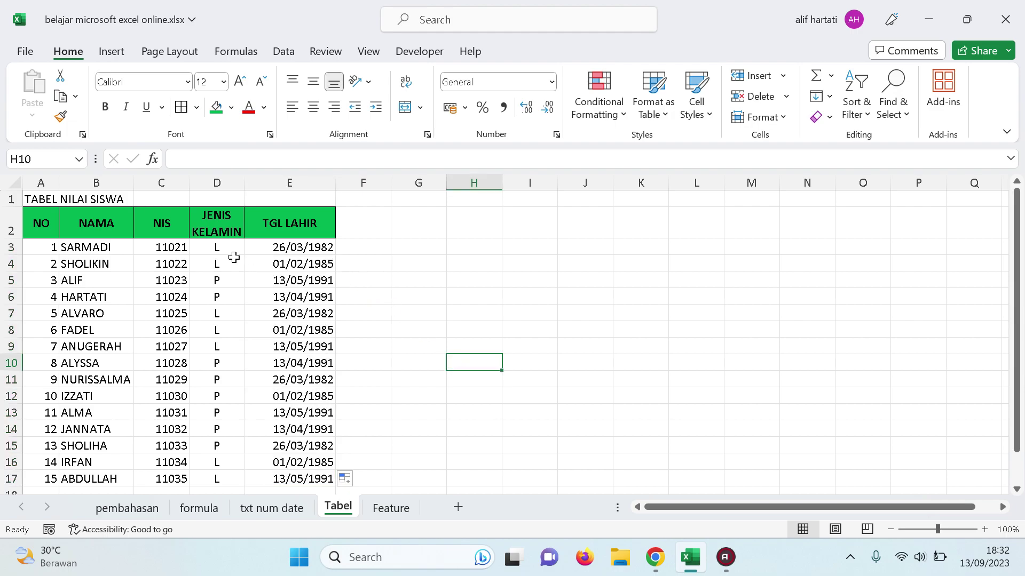
Apply All Borders to the student data in A3:E17
drag(35, 246, 316, 474)
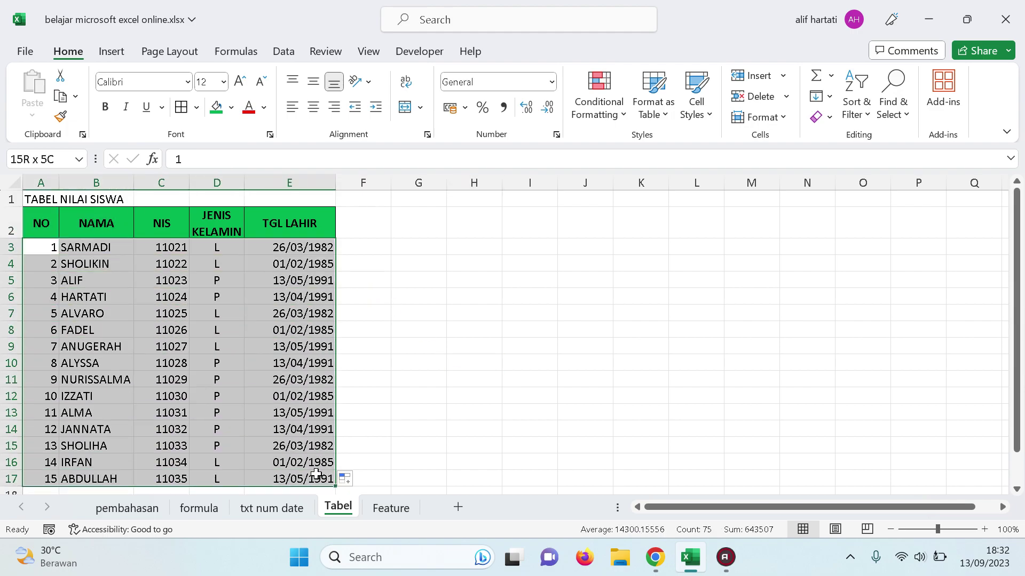
drag(32, 246, 310, 480)
click(196, 108)
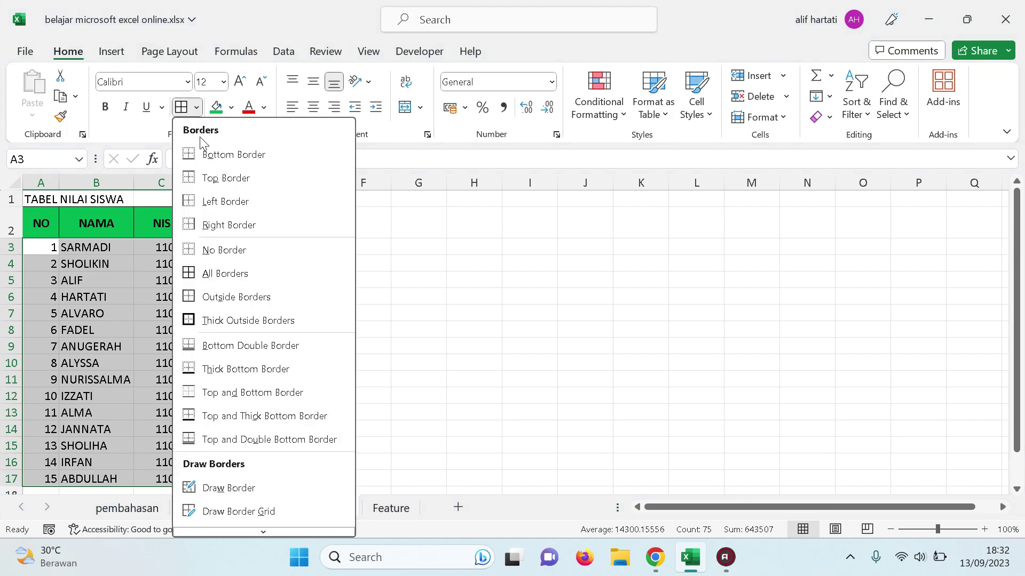
click(231, 274)
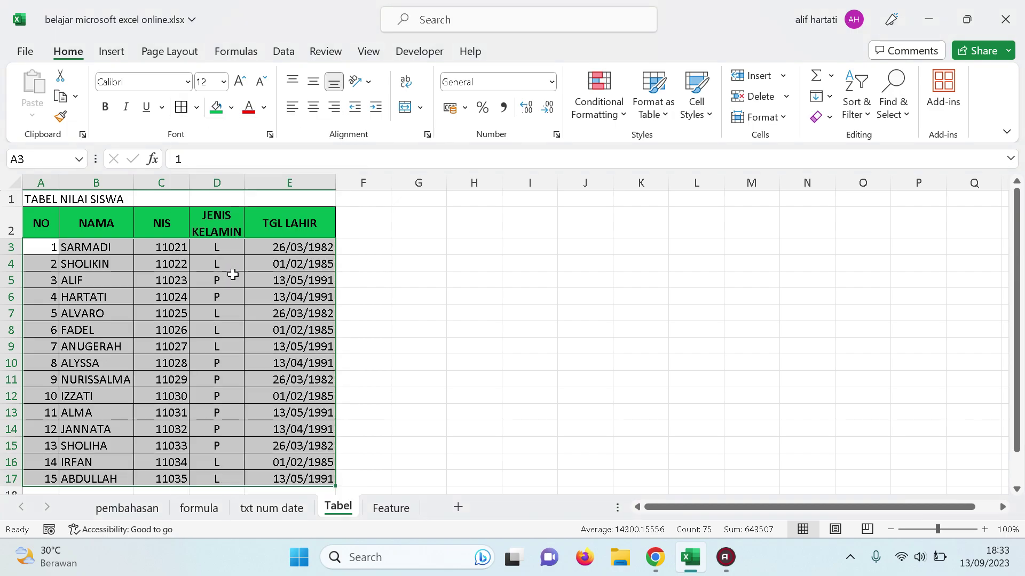
click(464, 312)
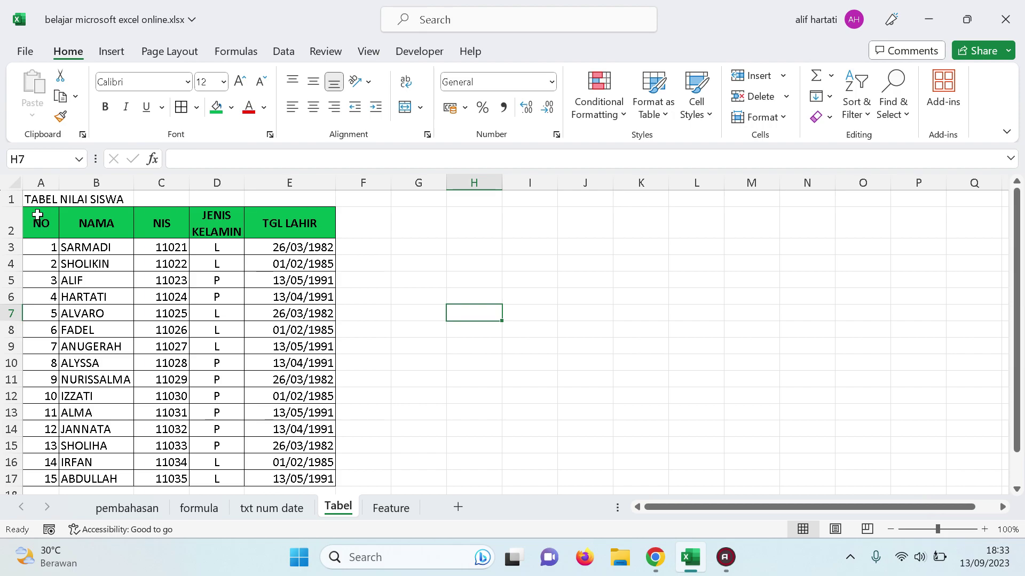
drag(39, 214, 327, 483)
click(373, 446)
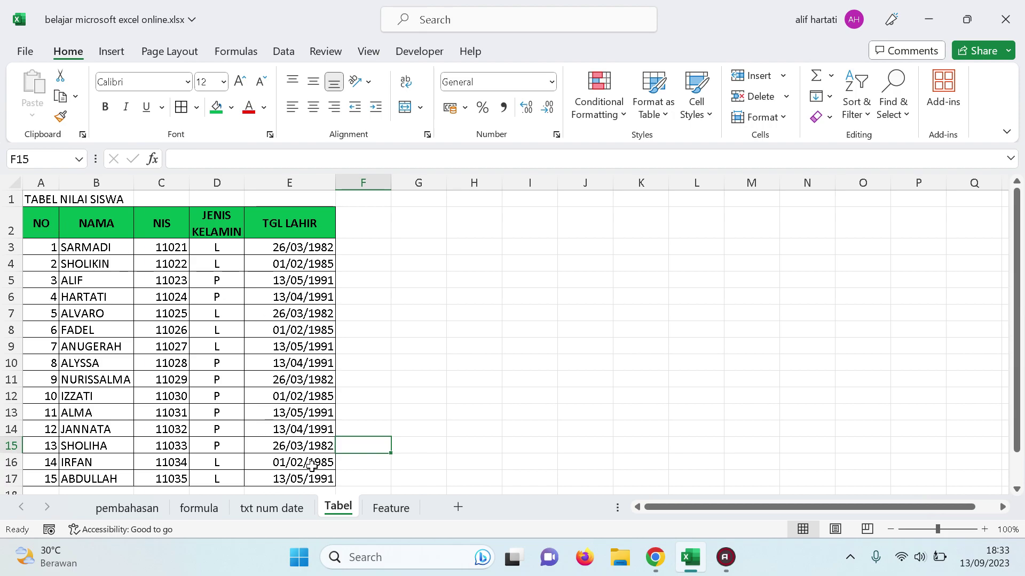
Apply Thick Outside Borders around the whole table, from the headings through the last student (A2:E17)
drag(30, 224, 270, 479)
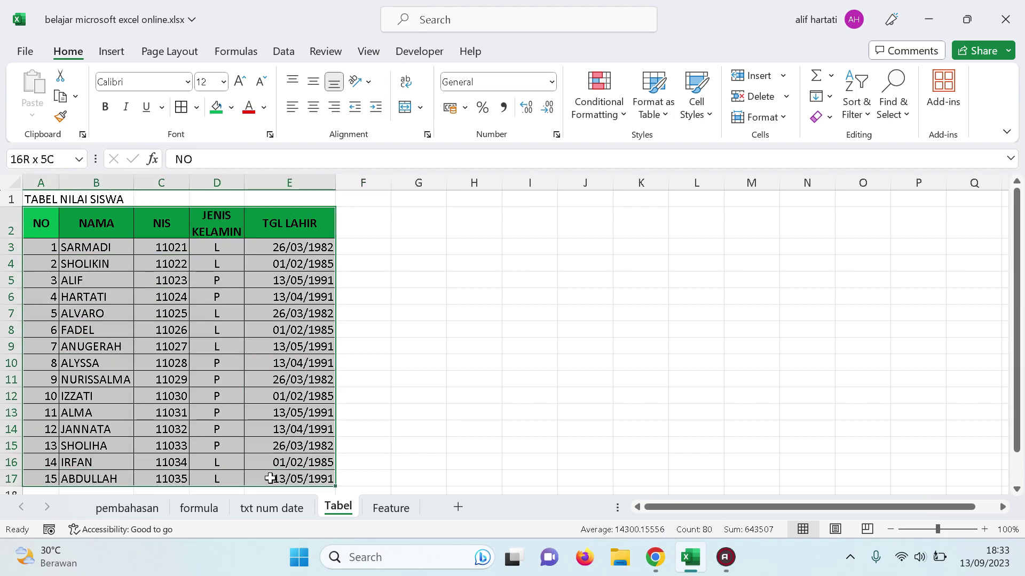
click(197, 108)
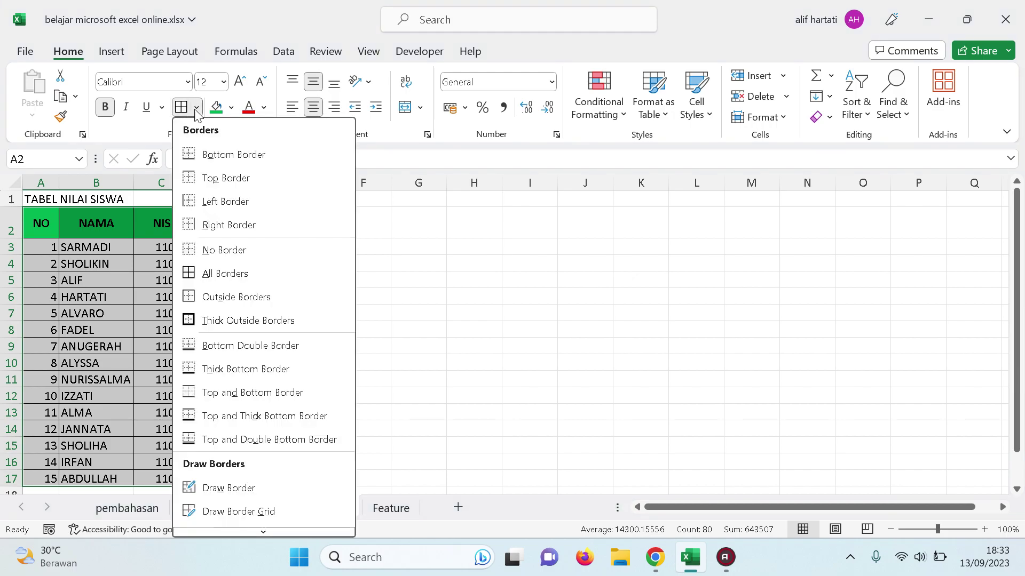
click(193, 323)
click(504, 333)
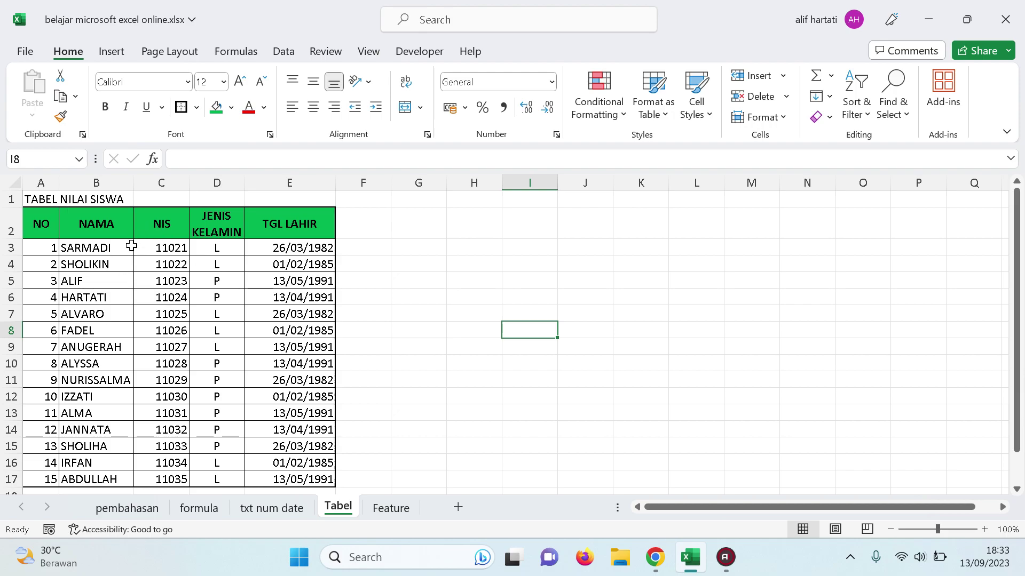
click(41, 226)
drag(40, 226, 289, 227)
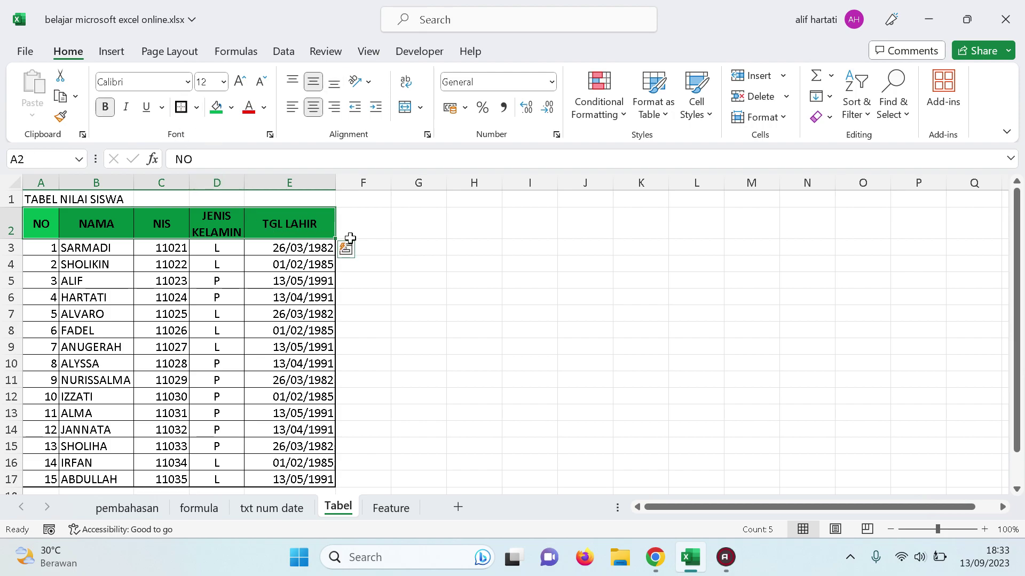
click(408, 244)
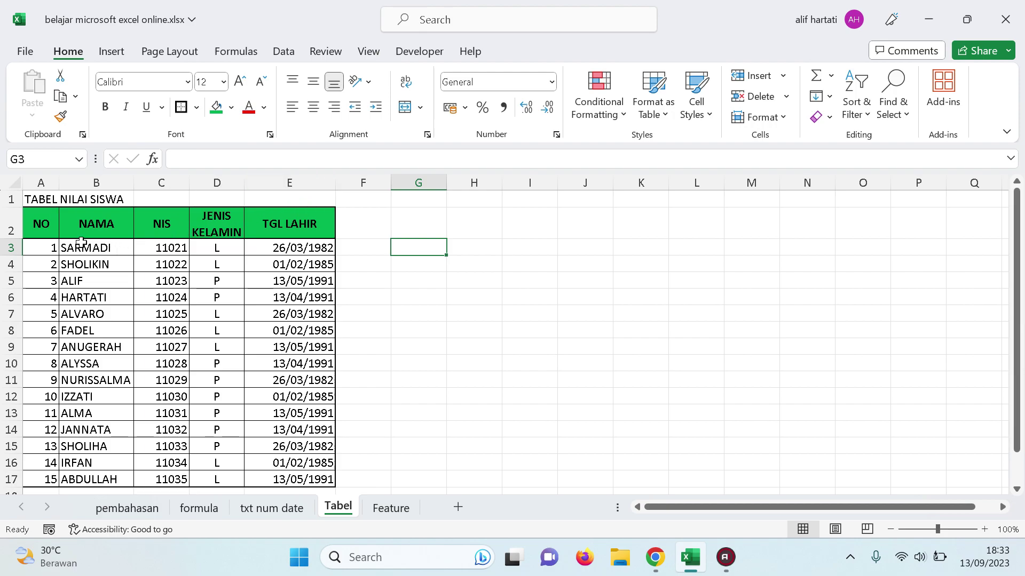
Merge and center the title TABEL NILAI SISWA across A1:E1 and make it bold
drag(36, 197, 303, 200)
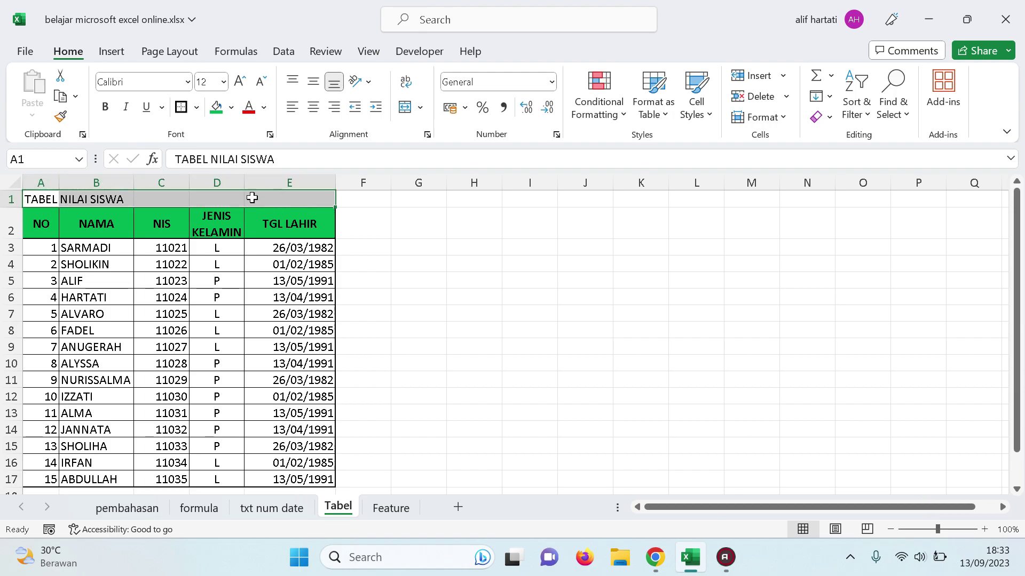
drag(32, 200, 290, 200)
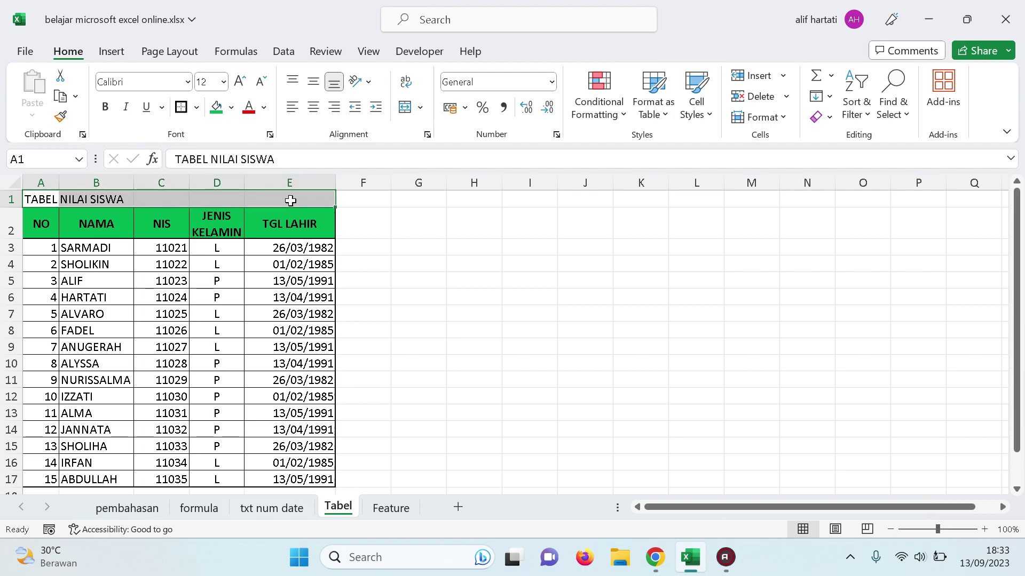
click(405, 109)
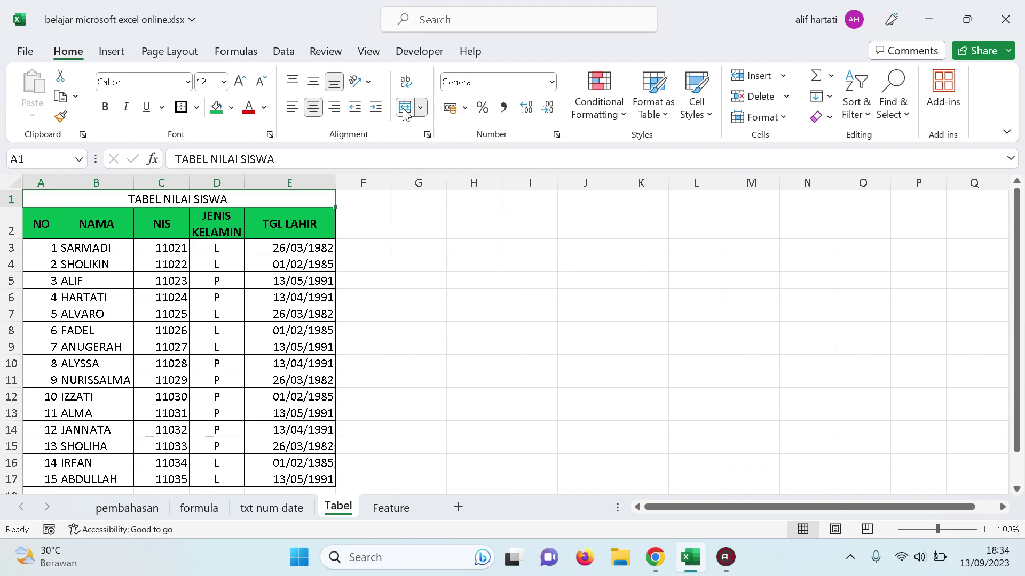
click(407, 292)
click(231, 200)
click(106, 107)
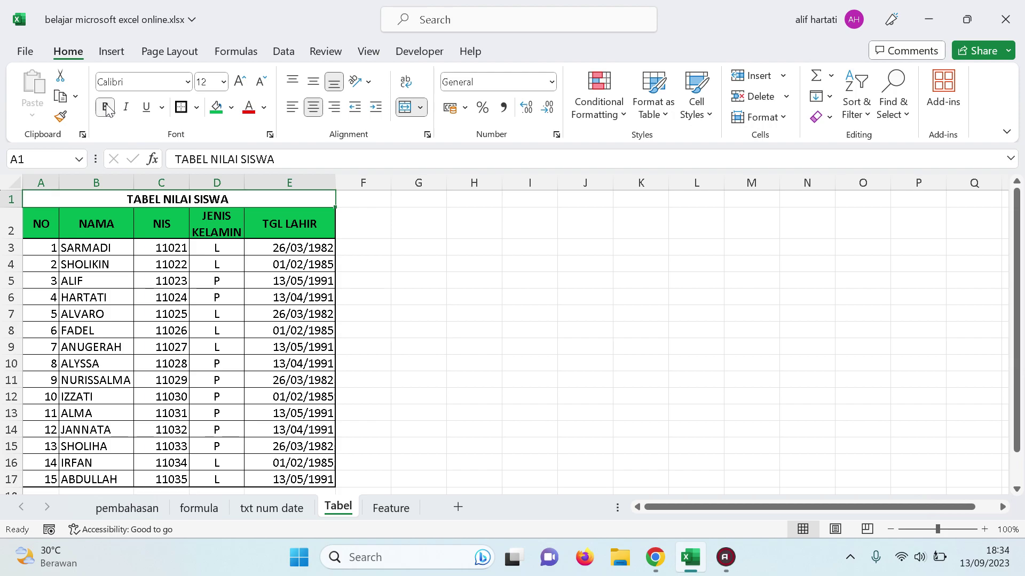
Try the title at font sizes 18 and 22, shrinking and enlarging it stepwise back to 18
click(224, 82)
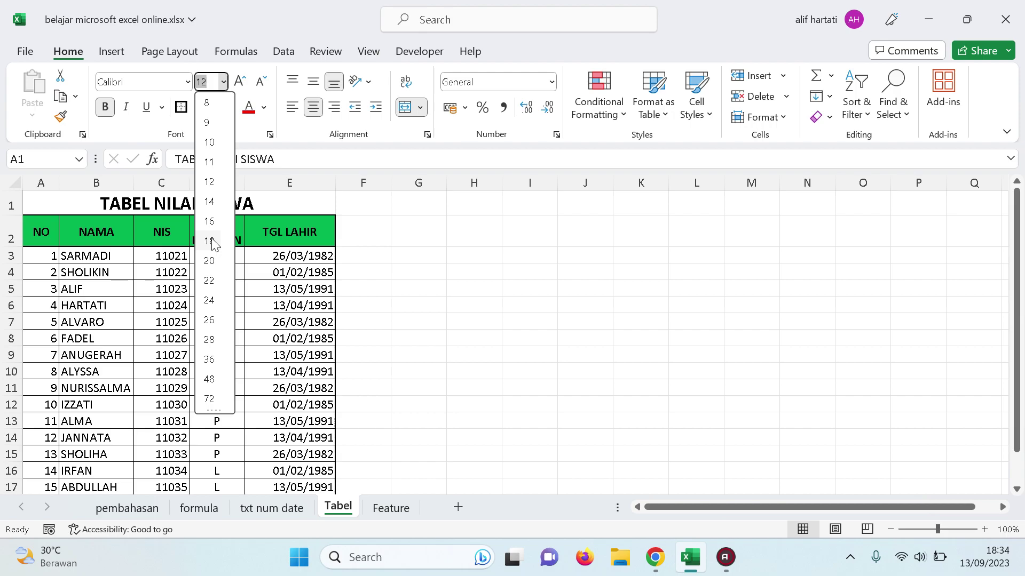
click(209, 241)
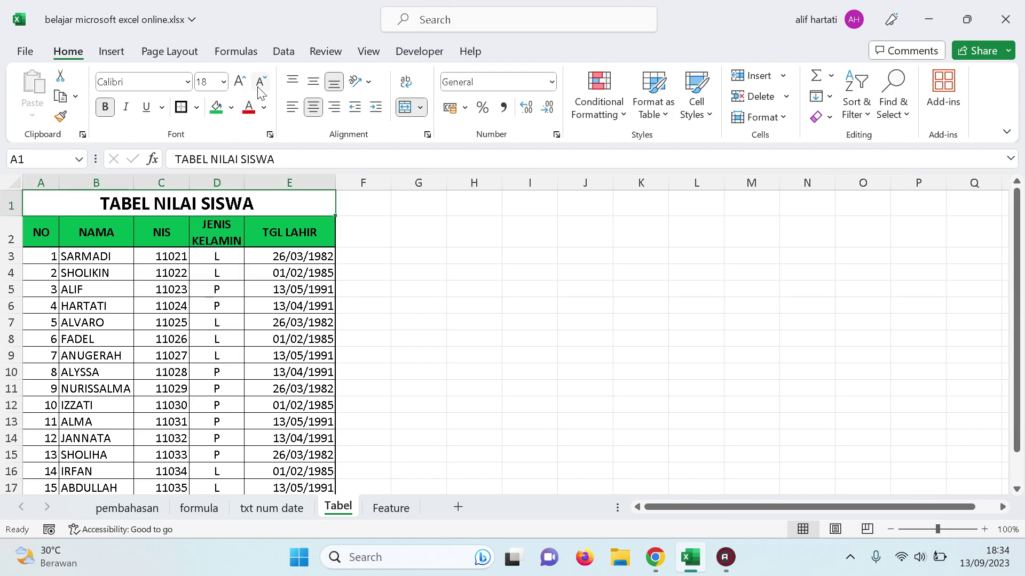
click(240, 81)
click(240, 81)
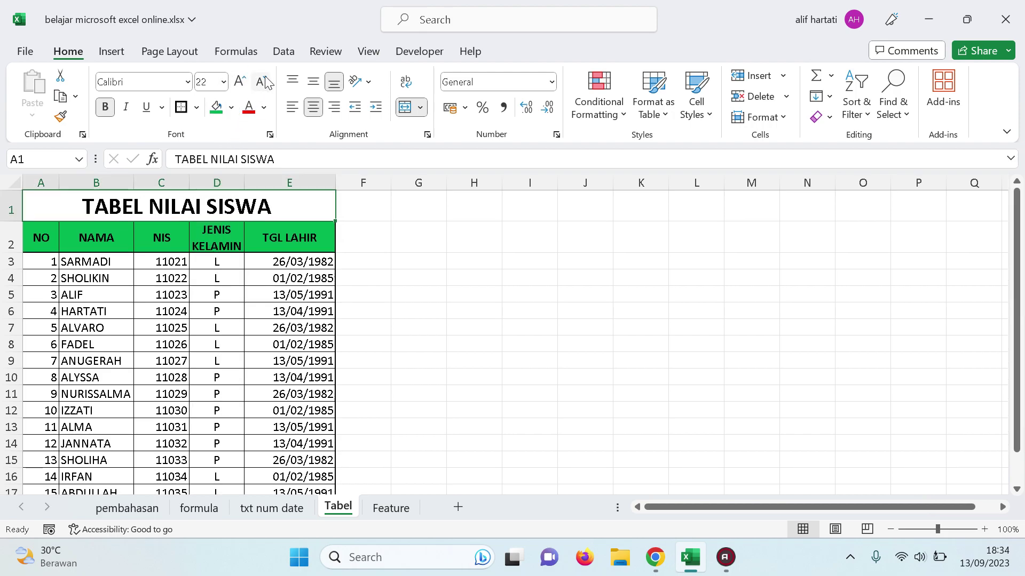
click(265, 83)
click(265, 82)
click(265, 82)
click(265, 83)
click(266, 83)
click(265, 82)
click(239, 81)
click(241, 82)
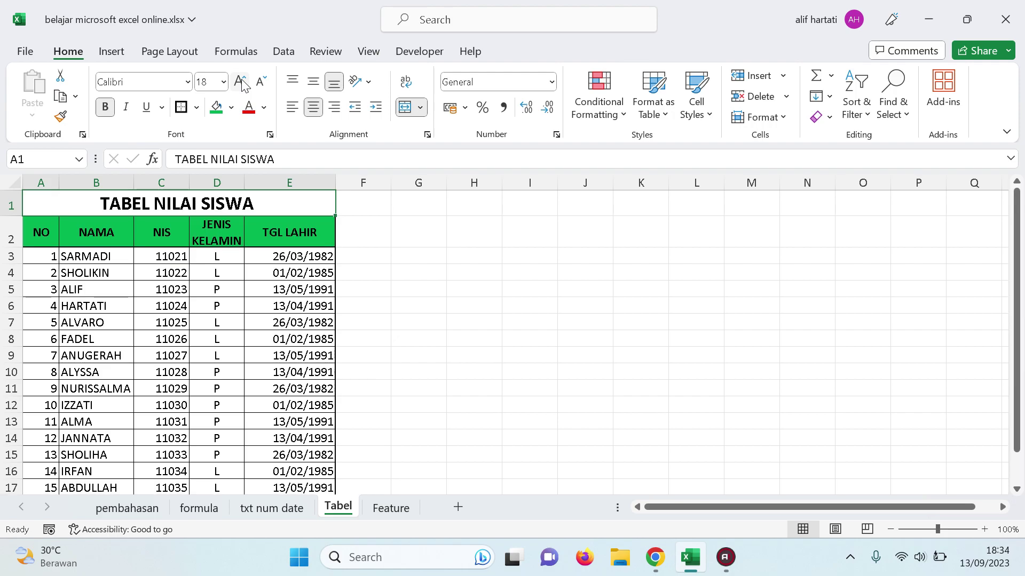
Set the font size of the title TABEL NILAI SISWA to 16
click(223, 81)
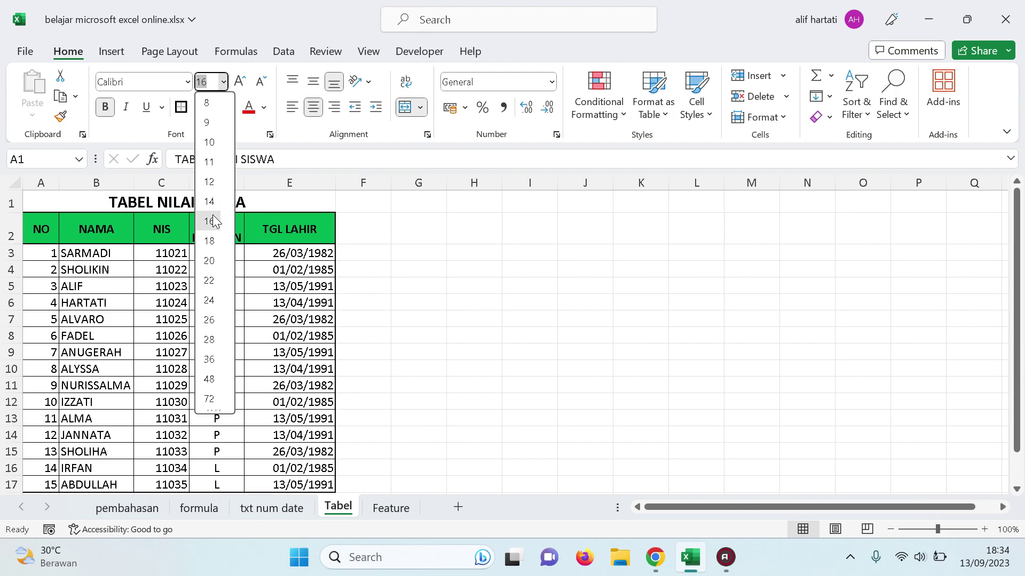
click(451, 231)
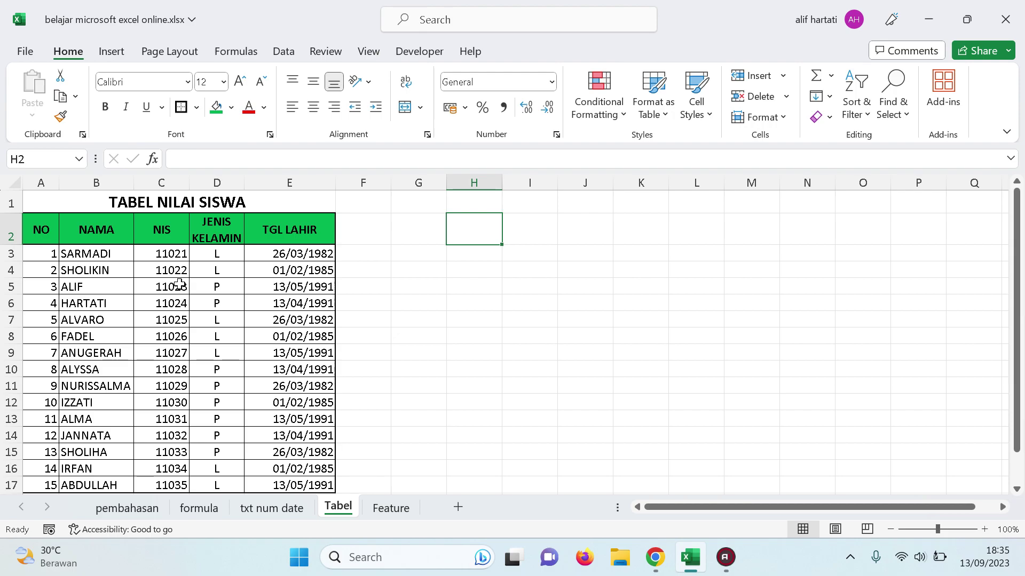
Review the formatted student table from its title and headings down to the last row
click(355, 281)
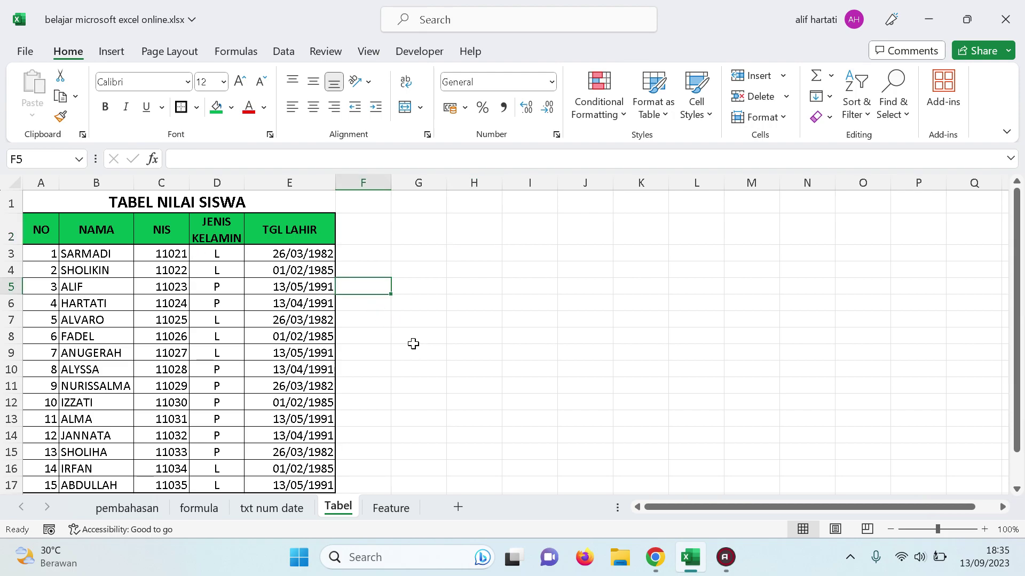
scroll(411, 343, down, 3)
scroll(410, 344, up, 3)
drag(40, 208, 267, 431)
scroll(556, 357, up, 1)
click(402, 231)
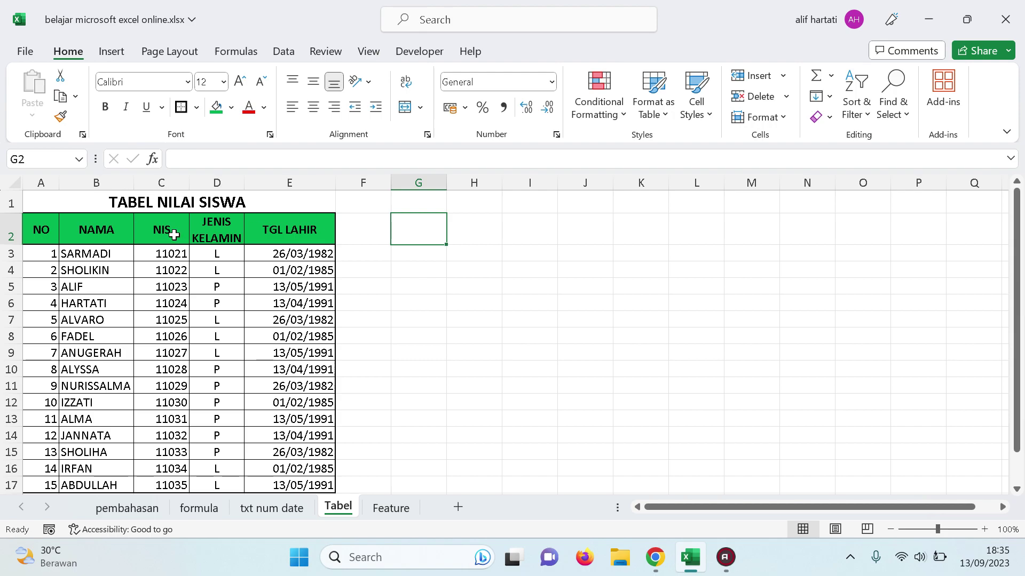
scroll(230, 276, down, 1)
scroll(230, 275, up, 1)
click(109, 206)
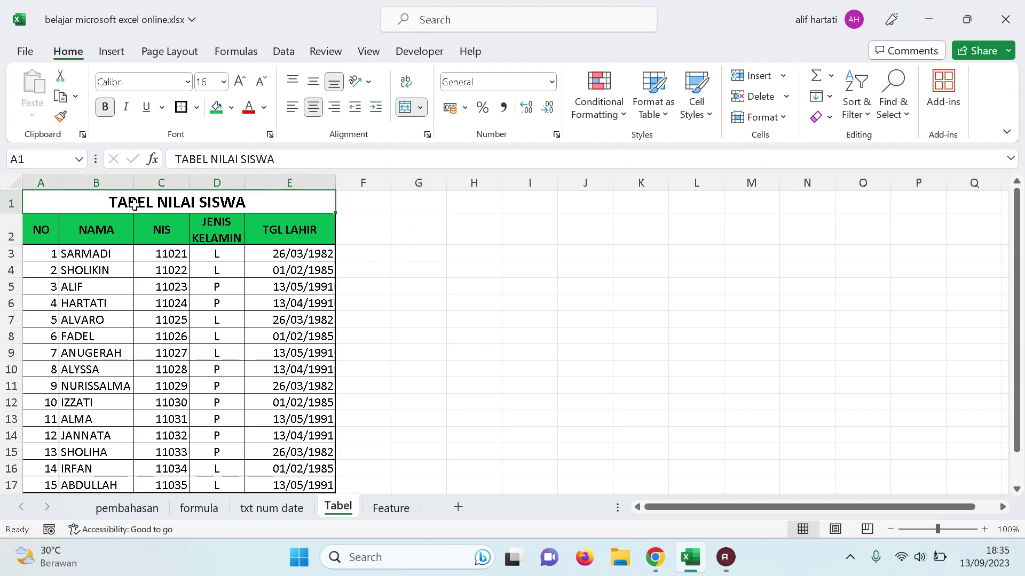